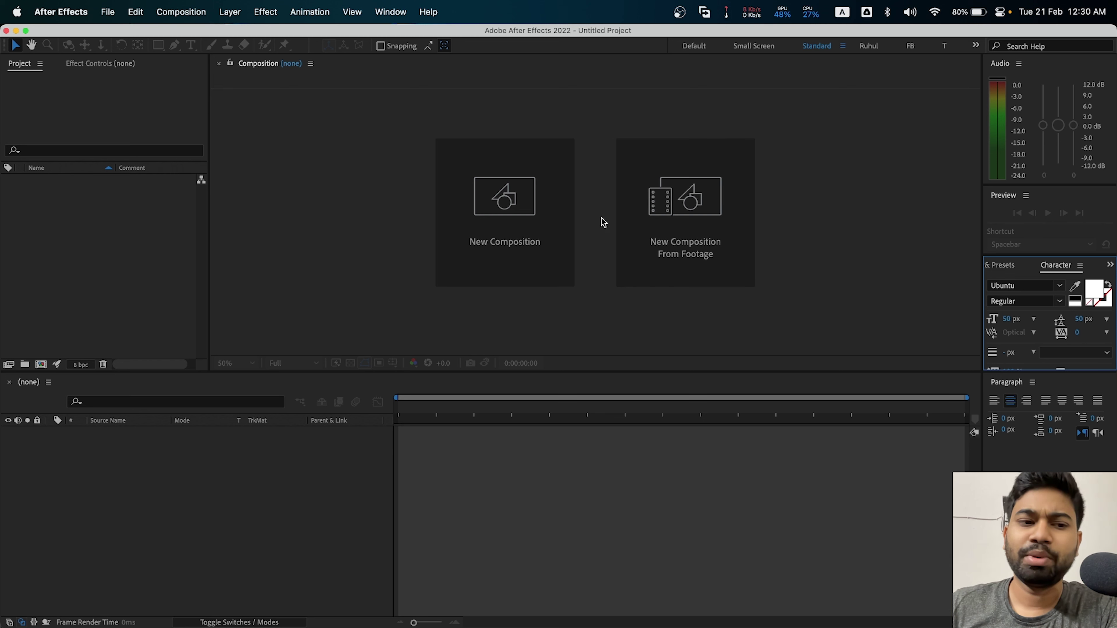
# Step: Create a new composition, Comp 1, at 1920x1080 and 30 fps
pyautogui.click(502, 232)
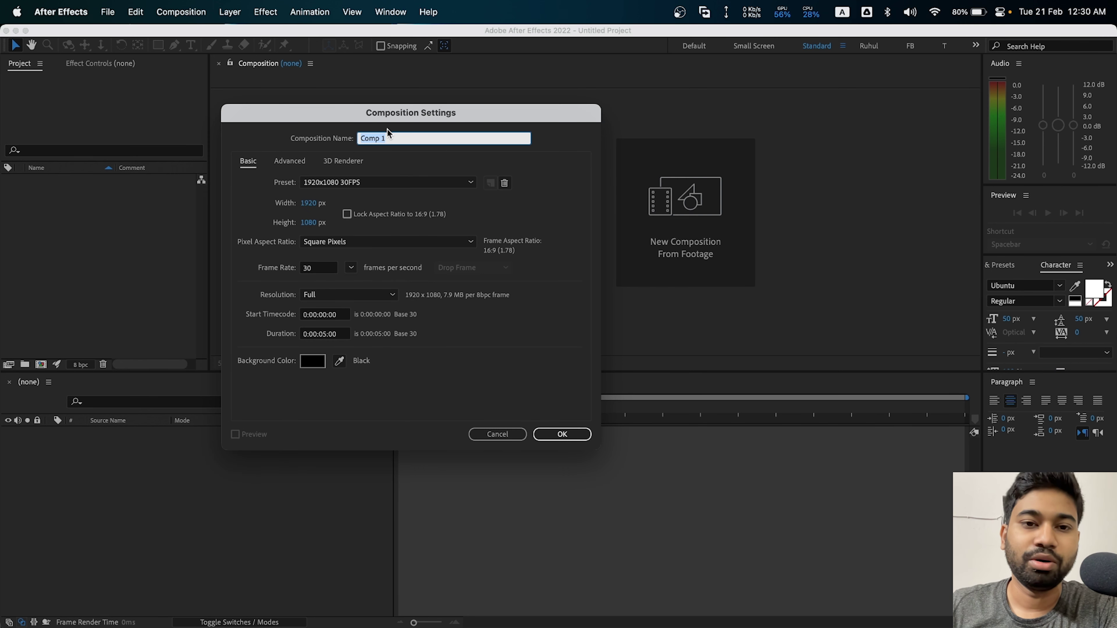
pyautogui.moveTo(388, 118); pyautogui.dragTo(471, 119)
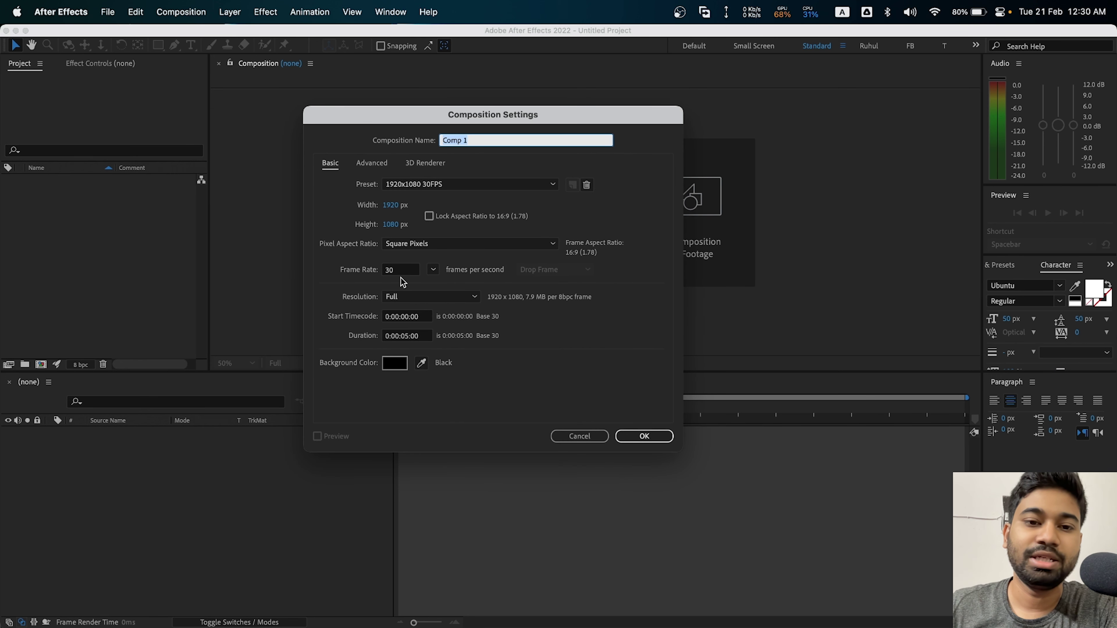
pyautogui.click(398, 270)
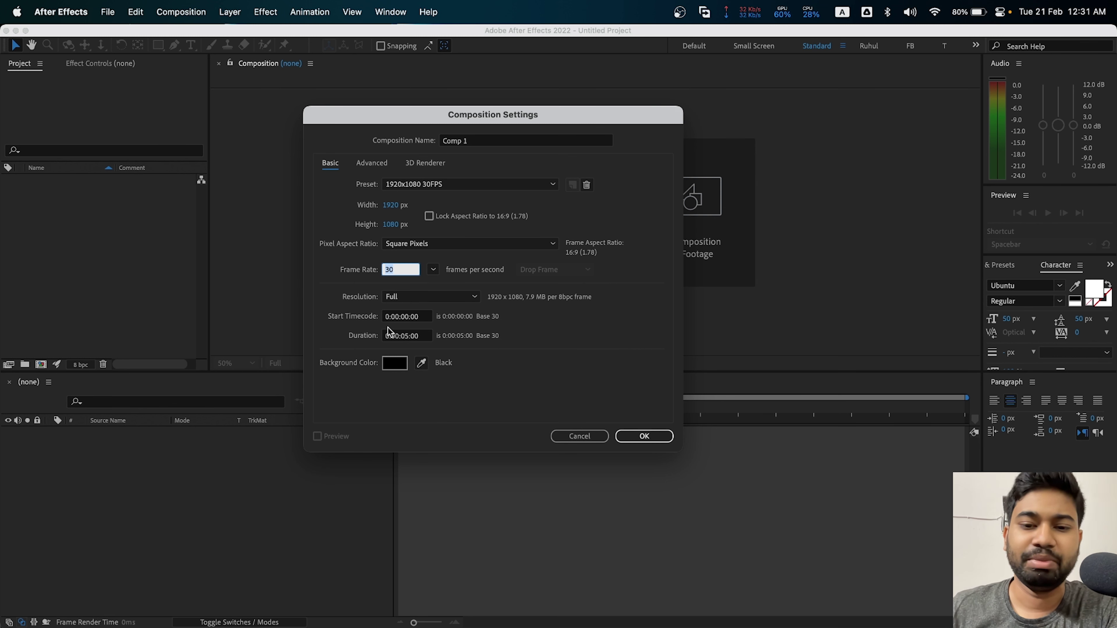
pyautogui.click(642, 436)
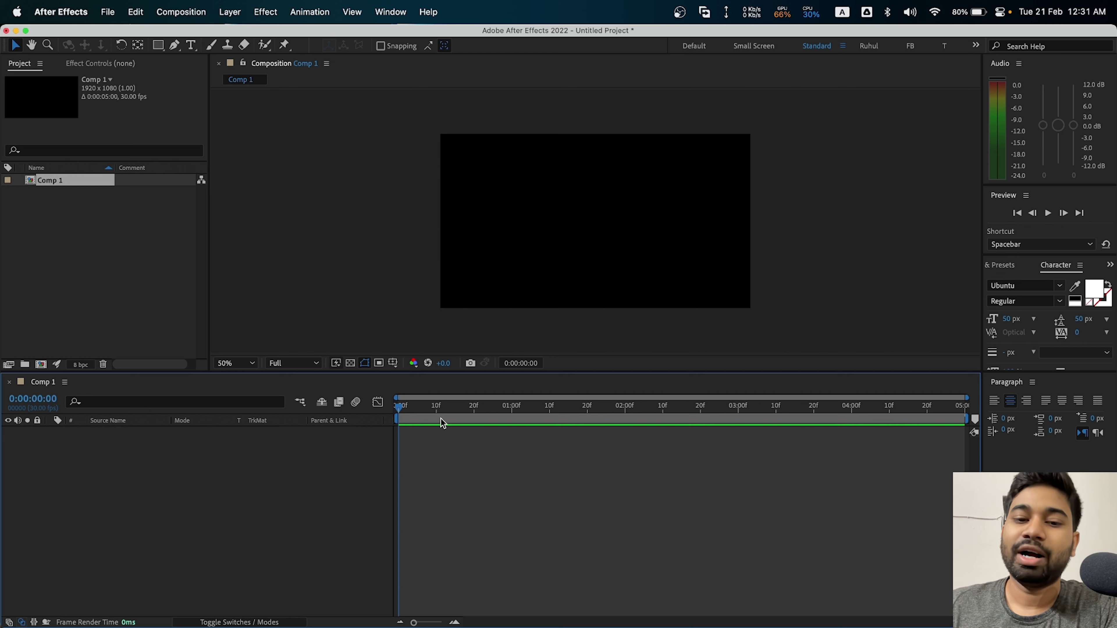
pyautogui.moveTo(441, 422); pyautogui.dragTo(598, 425)
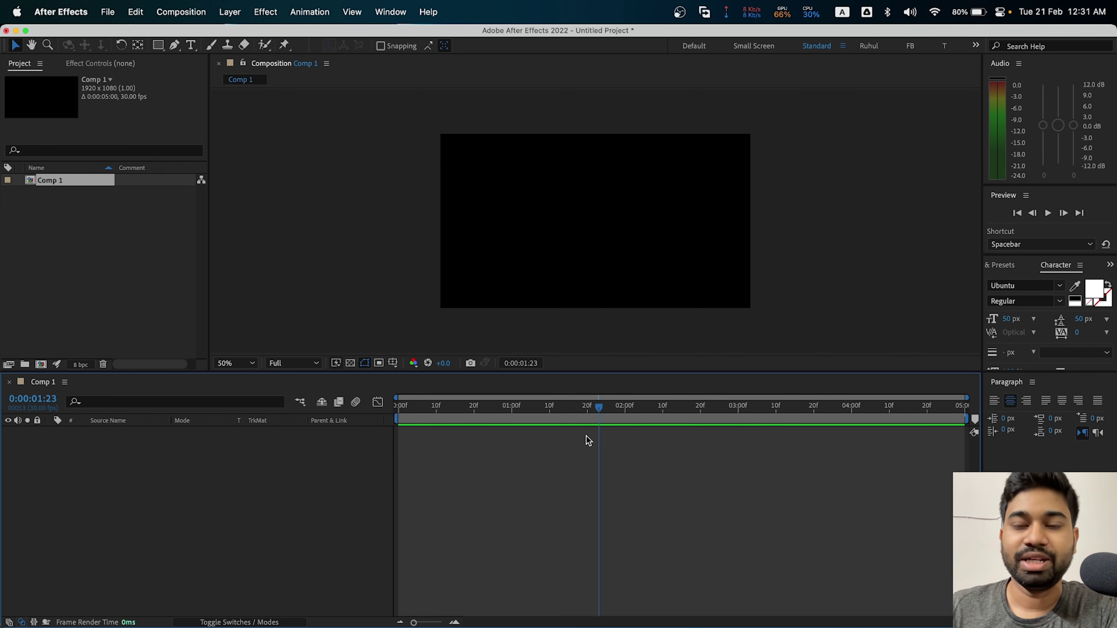
# Step: Change Comp 1's background color to dark gray (#414141) in Composition Settings
pyautogui.click(163, 13)
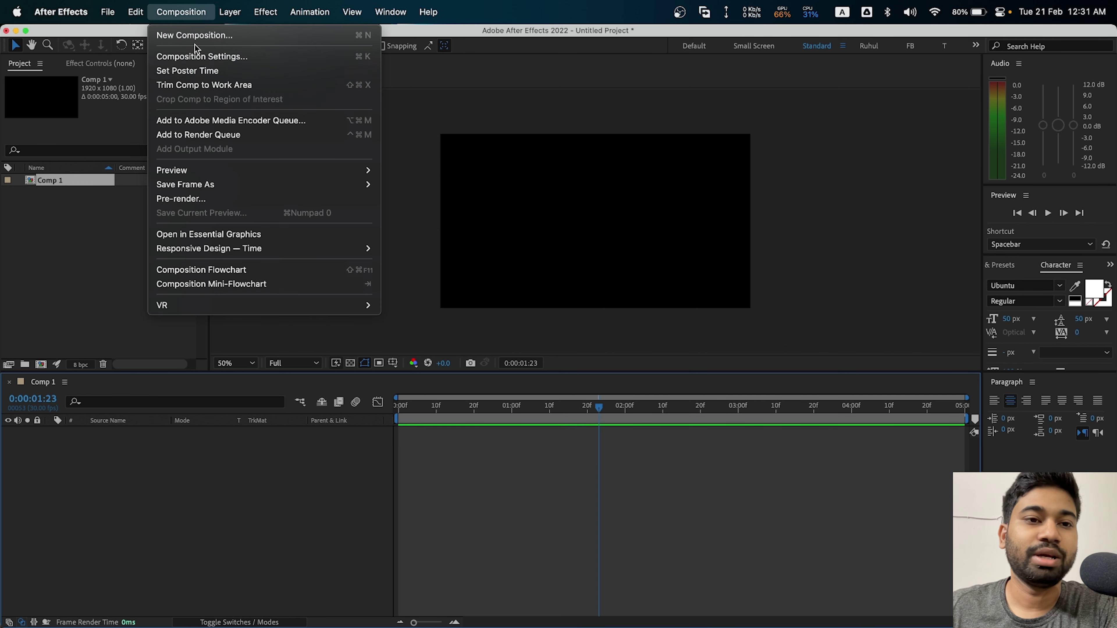
pyautogui.click(198, 56)
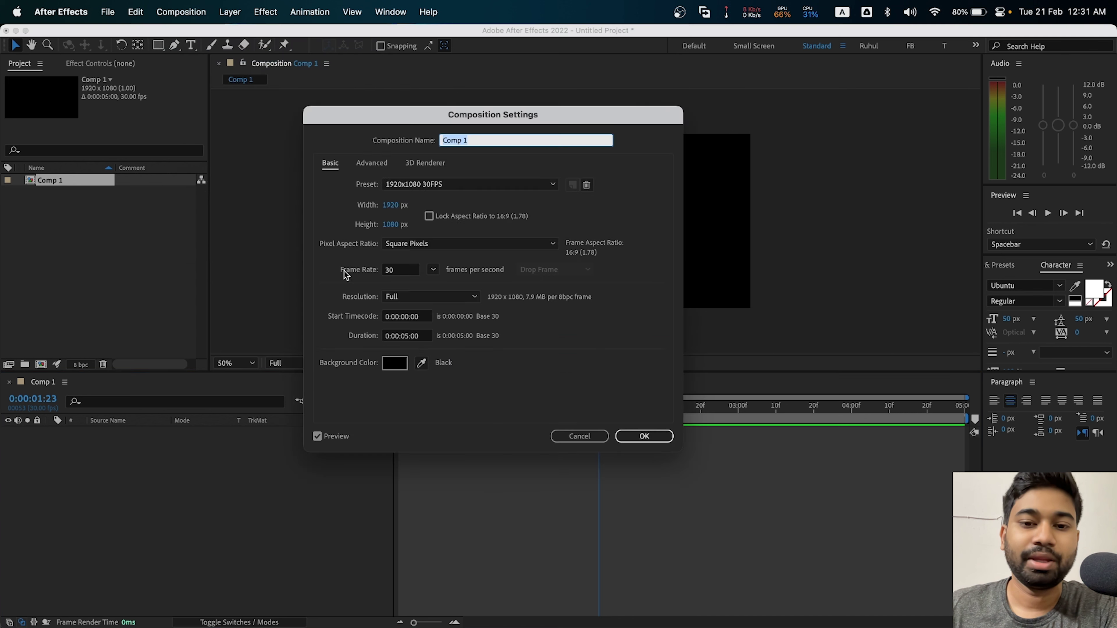
pyautogui.click(402, 370)
pyautogui.moveTo(219, 243); pyautogui.dragTo(191, 289)
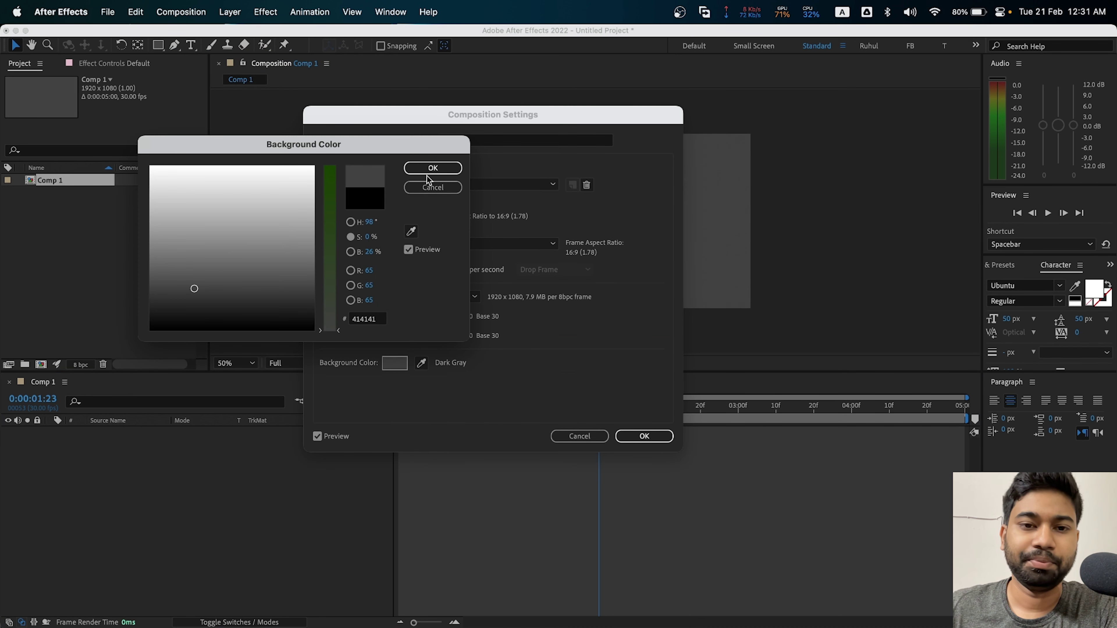
pyautogui.click(433, 167)
pyautogui.click(638, 439)
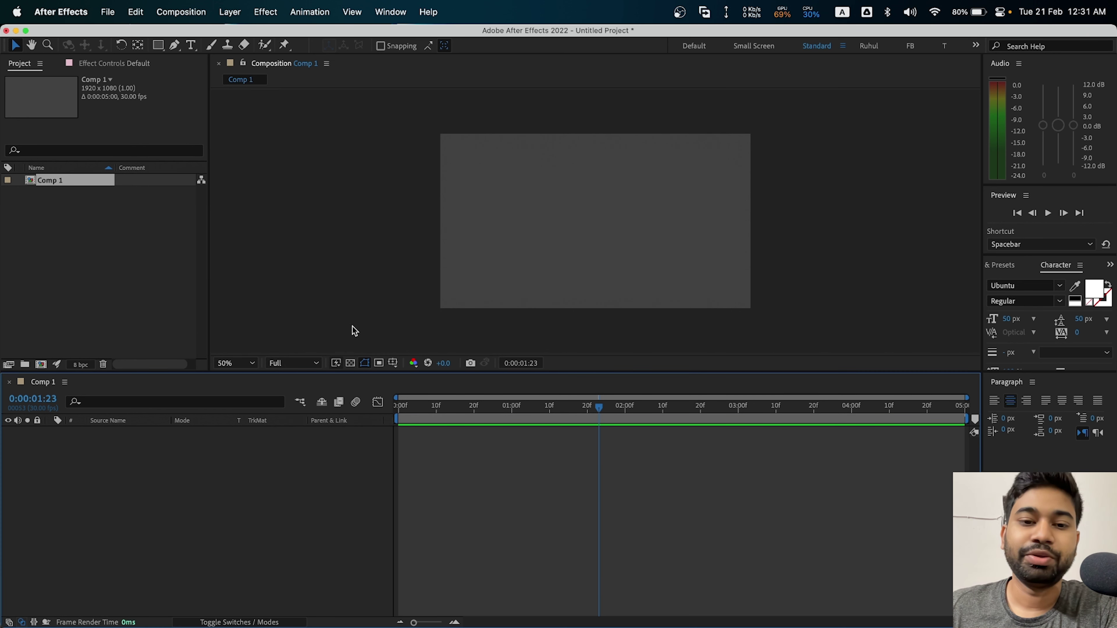
pyautogui.click(350, 363)
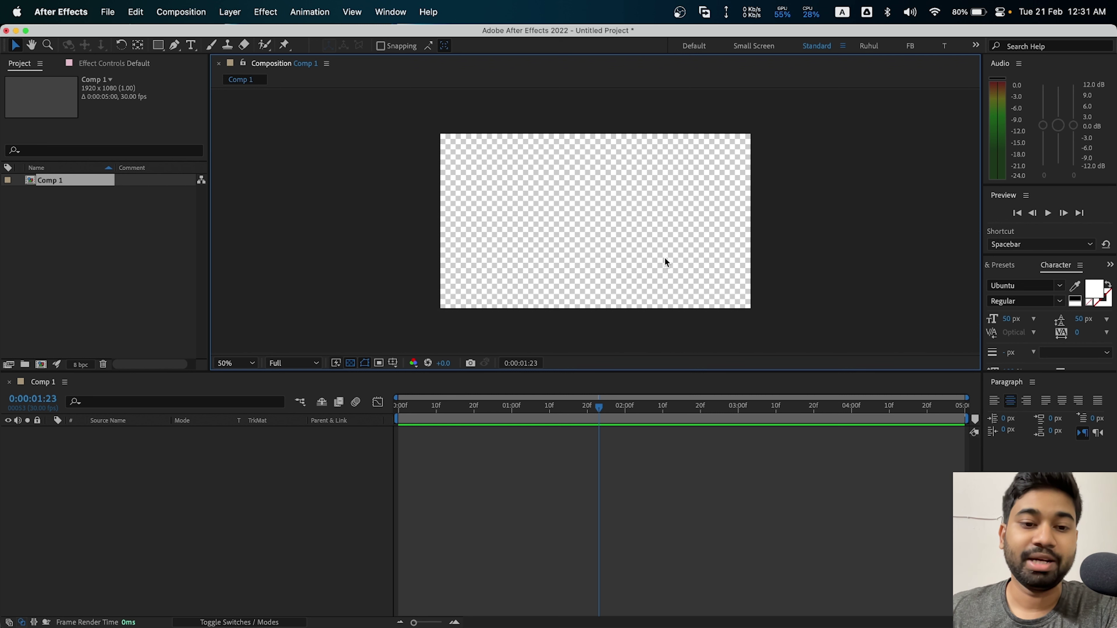
pyautogui.click(351, 363)
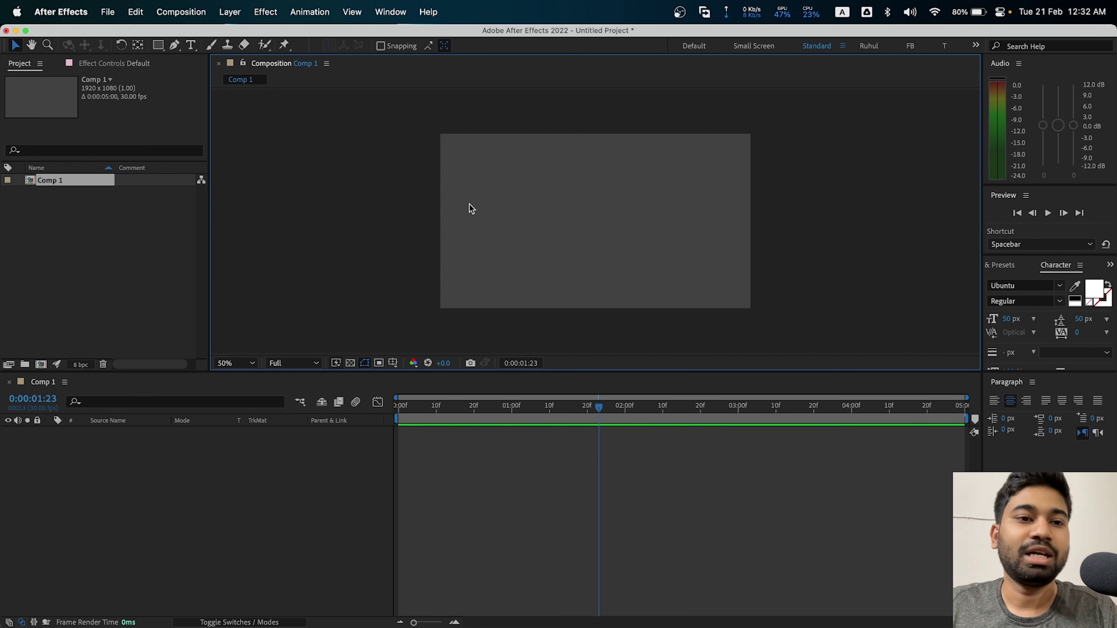
# Step: Add a white 'ABCD' text layer near the comp centre and scale it up
pyautogui.press('super+t')
pyautogui.click(534, 219)
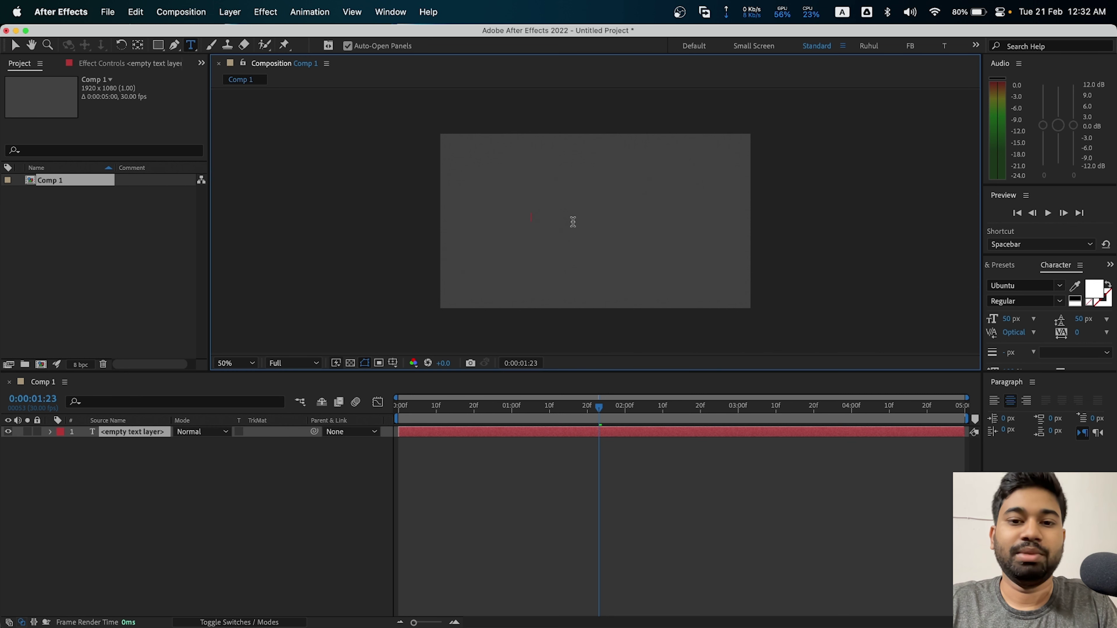
pyautogui.write('ABCD')
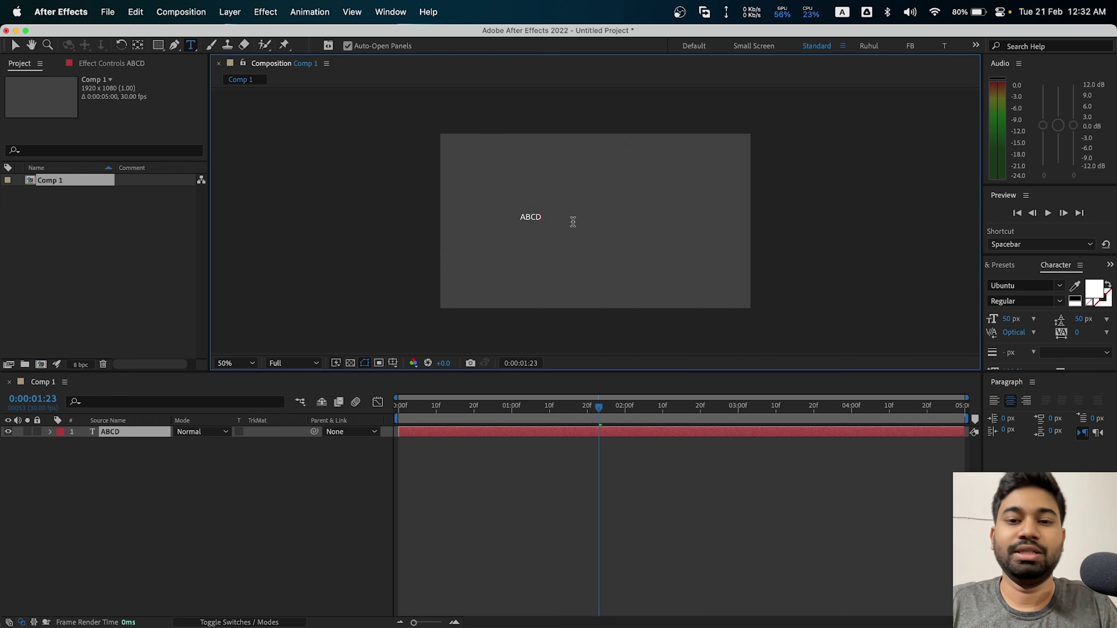
pyautogui.click(15, 45)
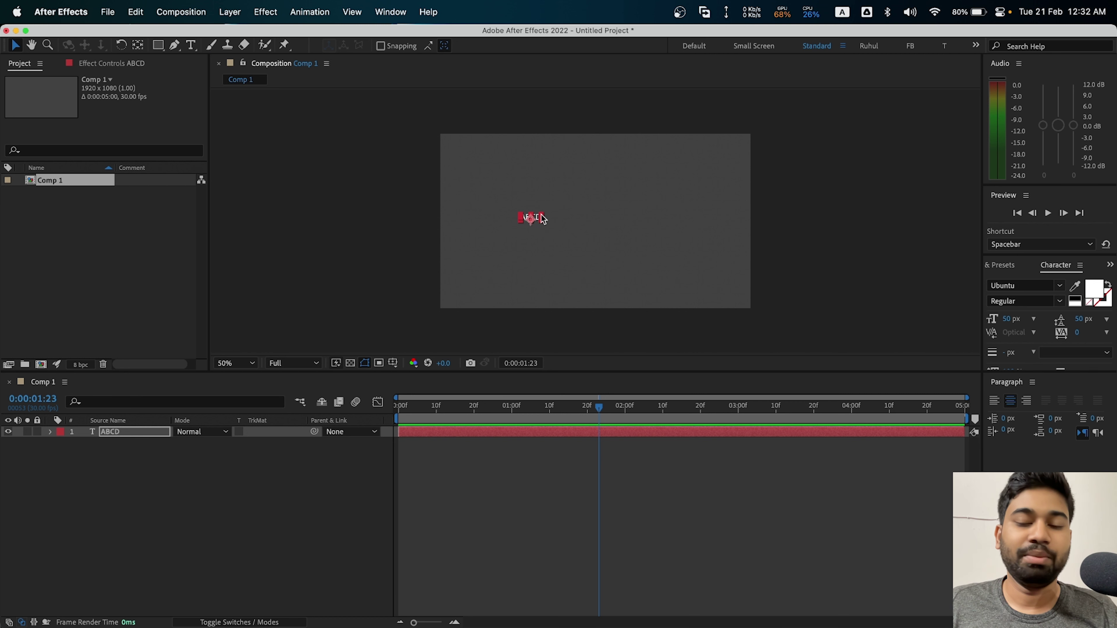
pyautogui.moveTo(544, 219)
pyautogui.mouseDown()
pyautogui.moveTo(589, 199)
pyautogui.moveTo(614, 222)
pyautogui.mouseUp()
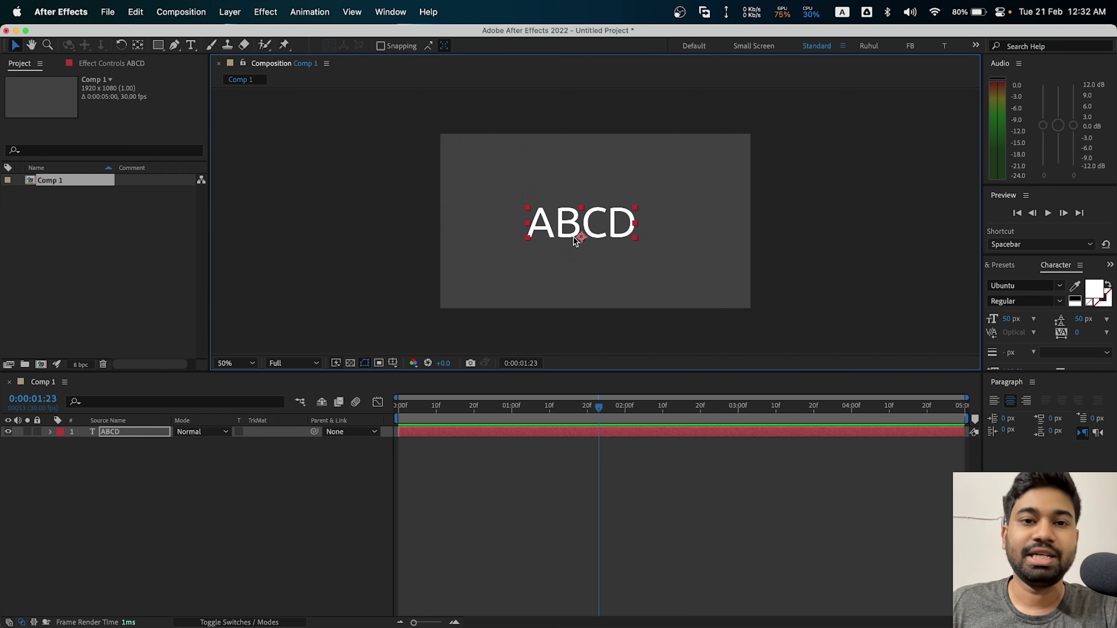
# Step: Center the ABCD text horizontally in the comp using the Align panel
pyautogui.click(390, 12)
pyautogui.click(440, 94)
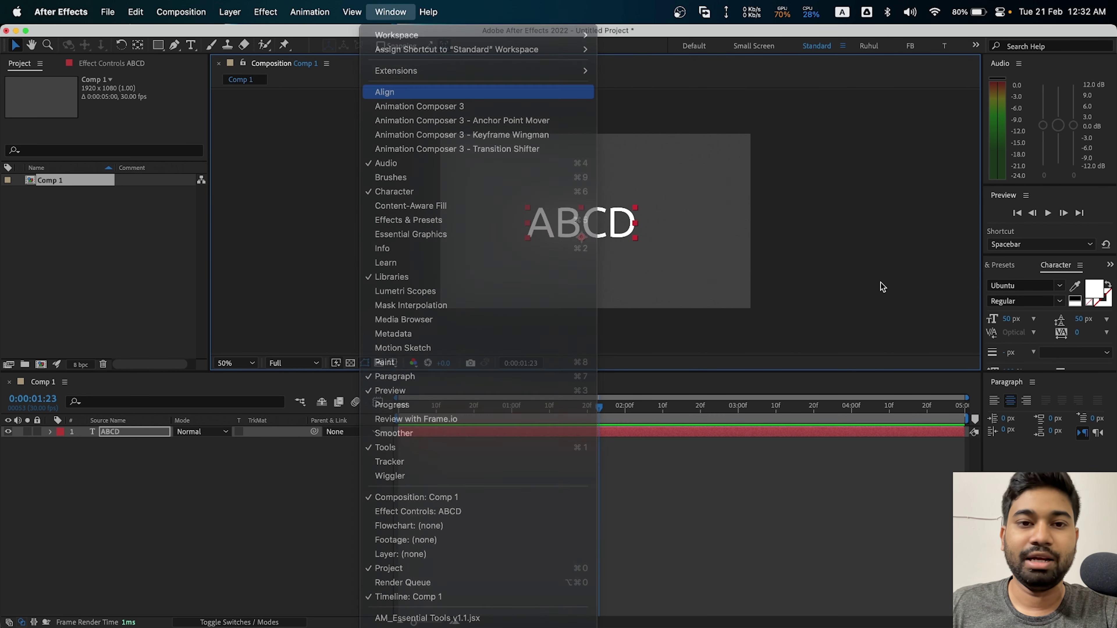
pyautogui.click(1019, 415)
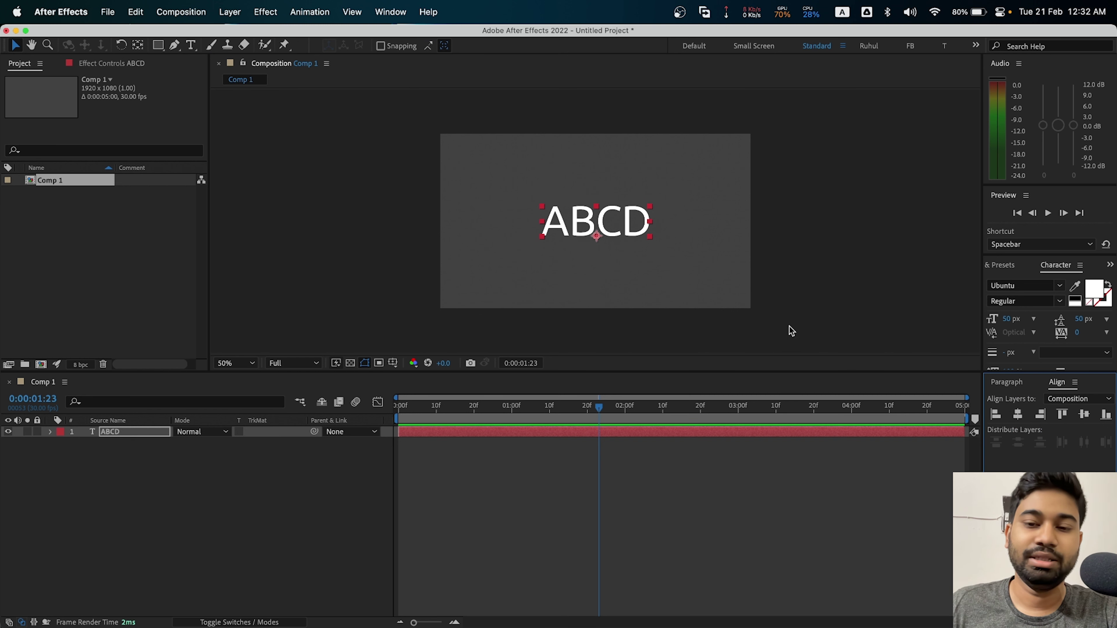
pyautogui.scroll(2, 616, 227)
pyautogui.click(172, 505)
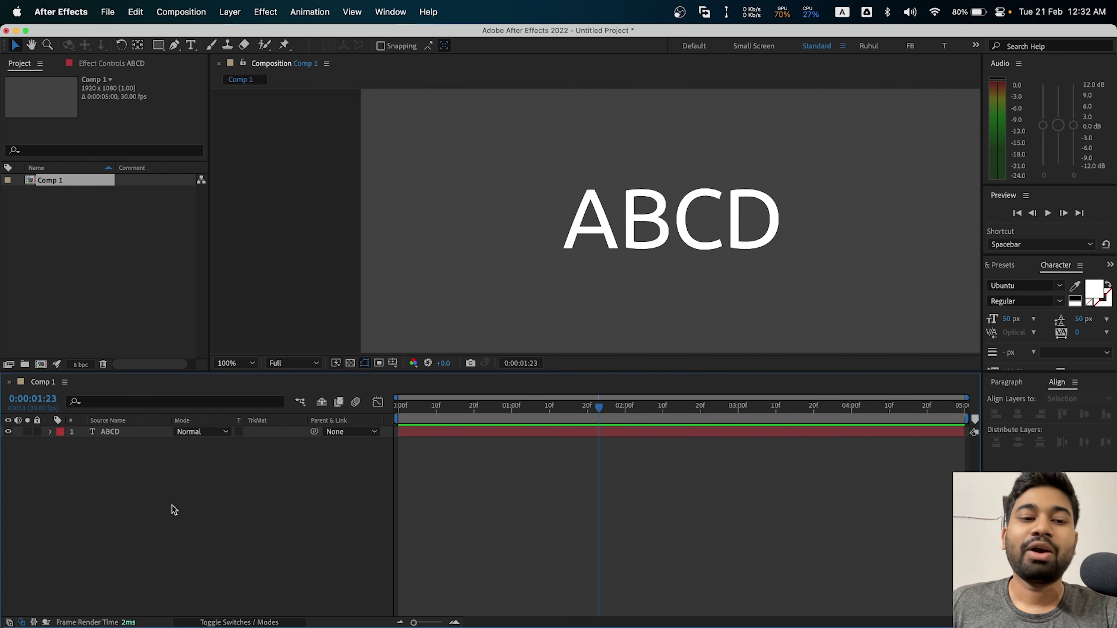
pyautogui.click(124, 433)
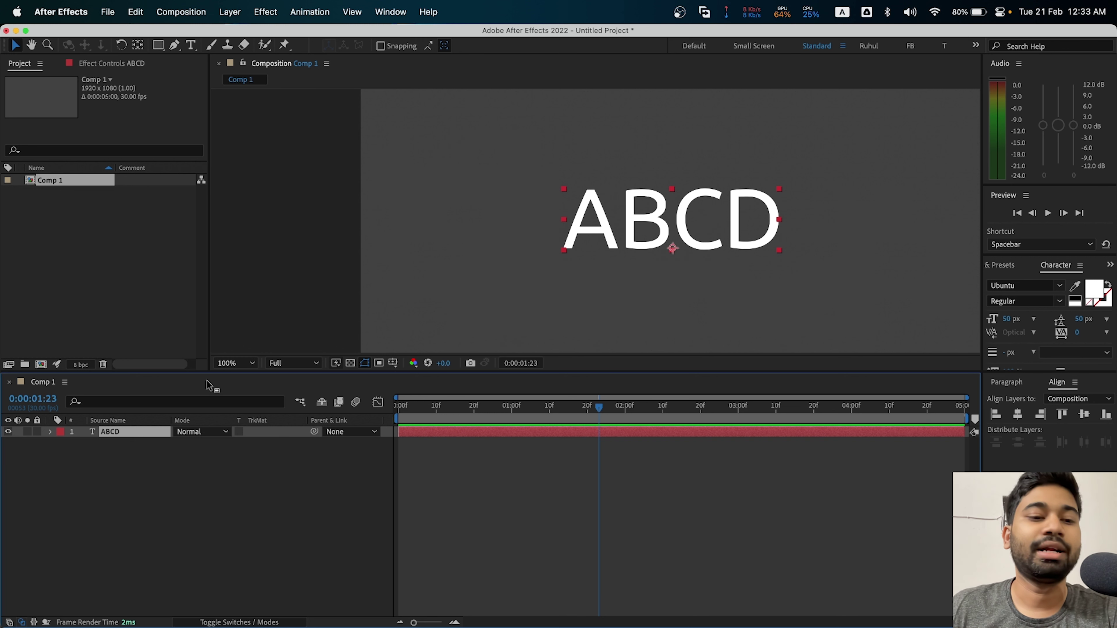
pyautogui.press(',')
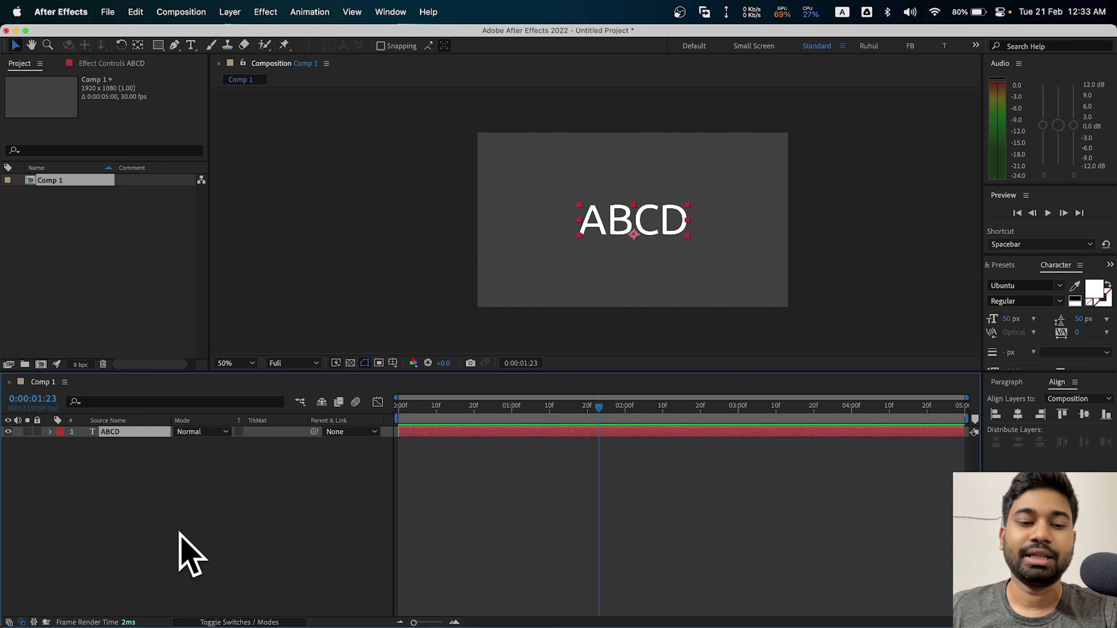
# Step: Show the timeline's New layer submenu (Viewer, Text, Solid…) without adding anything
pyautogui.rightClick(165, 503)
pyautogui.moveTo(198, 517)
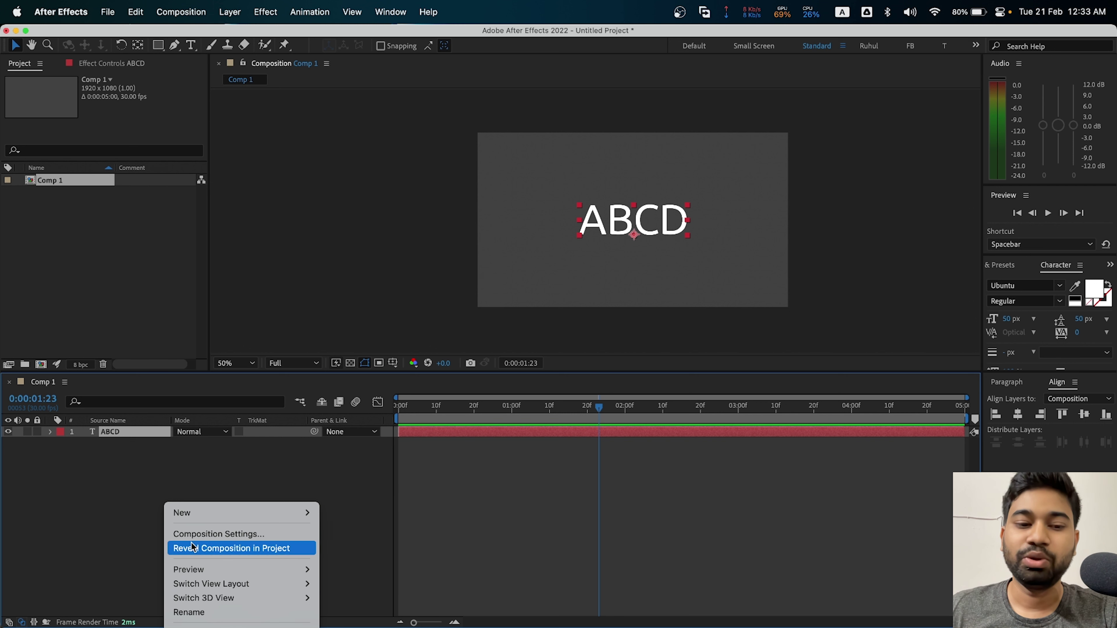
pyautogui.moveTo(243, 520)
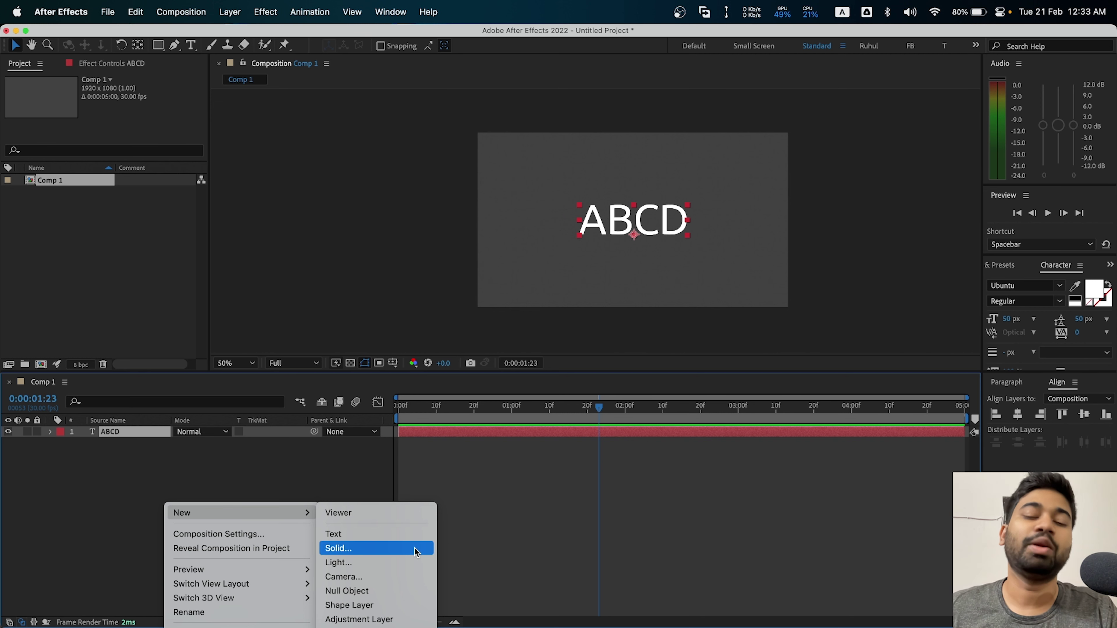
pyautogui.click(184, 457)
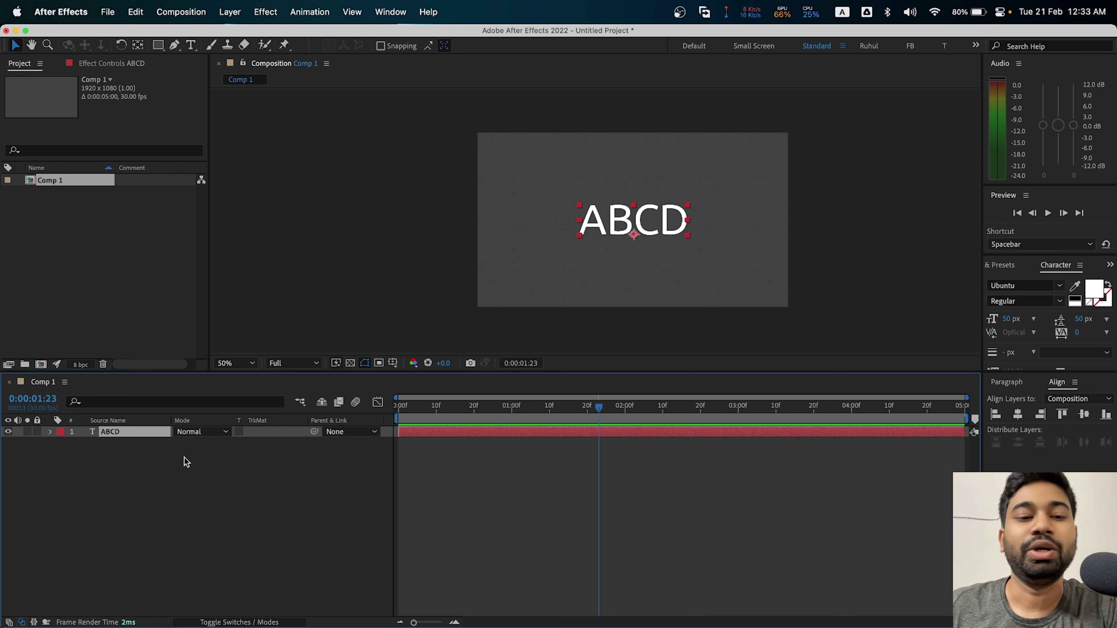
pyautogui.rightClick(102, 502)
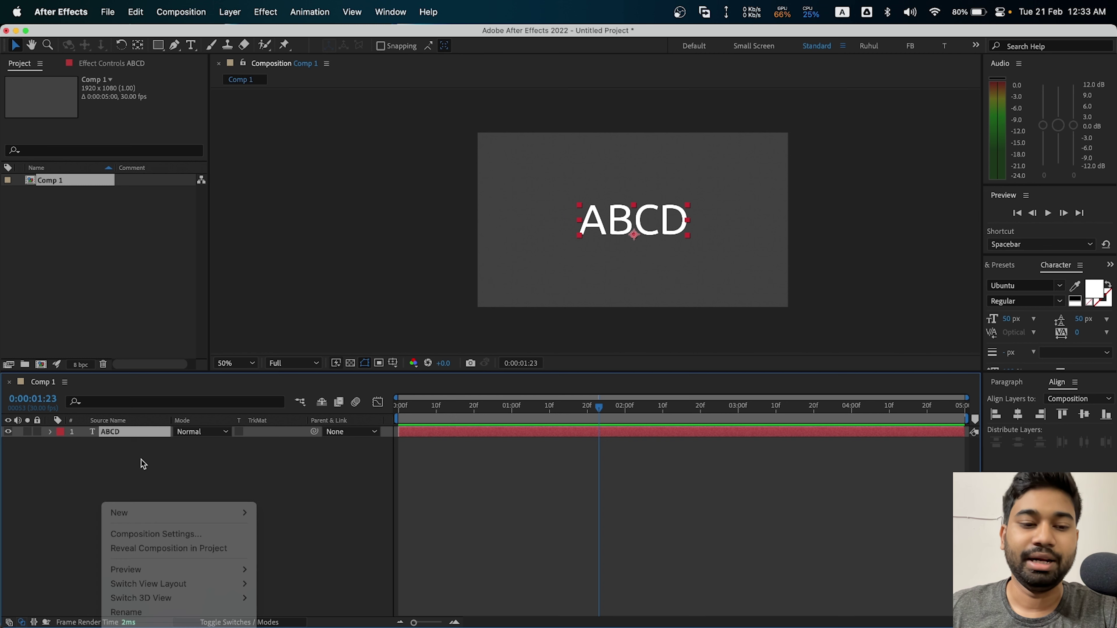
pyautogui.rightClick(111, 469)
# Step: Add a red solid layer, resetting it to the full 1920x1080 comp size
pyautogui.moveTo(141, 479)
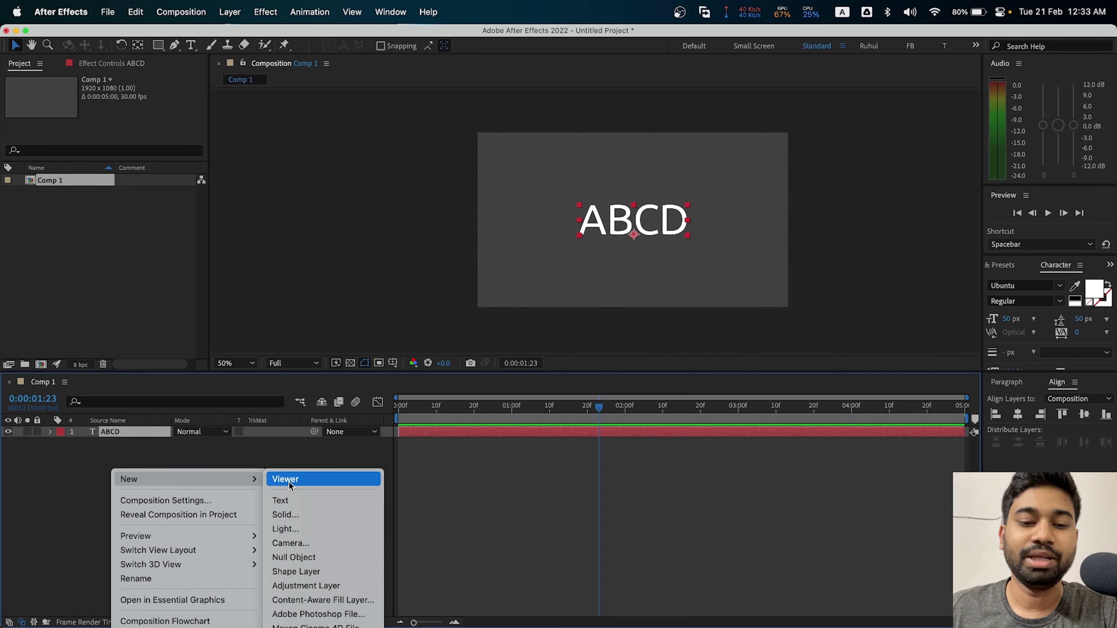
pyautogui.click(288, 515)
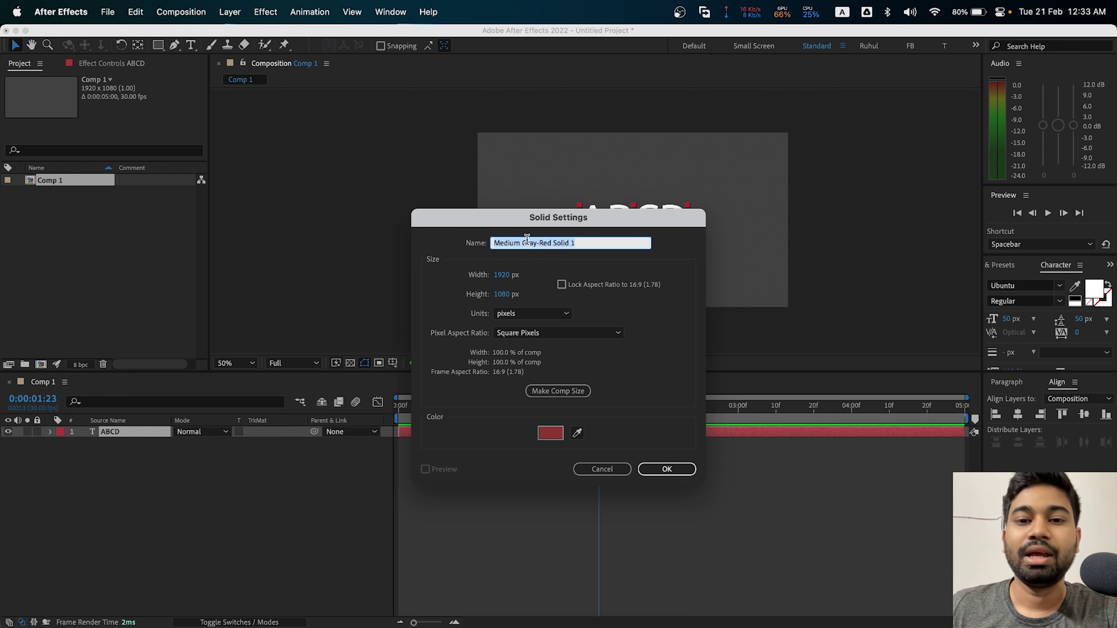
pyautogui.moveTo(566, 220); pyautogui.dragTo(478, 184)
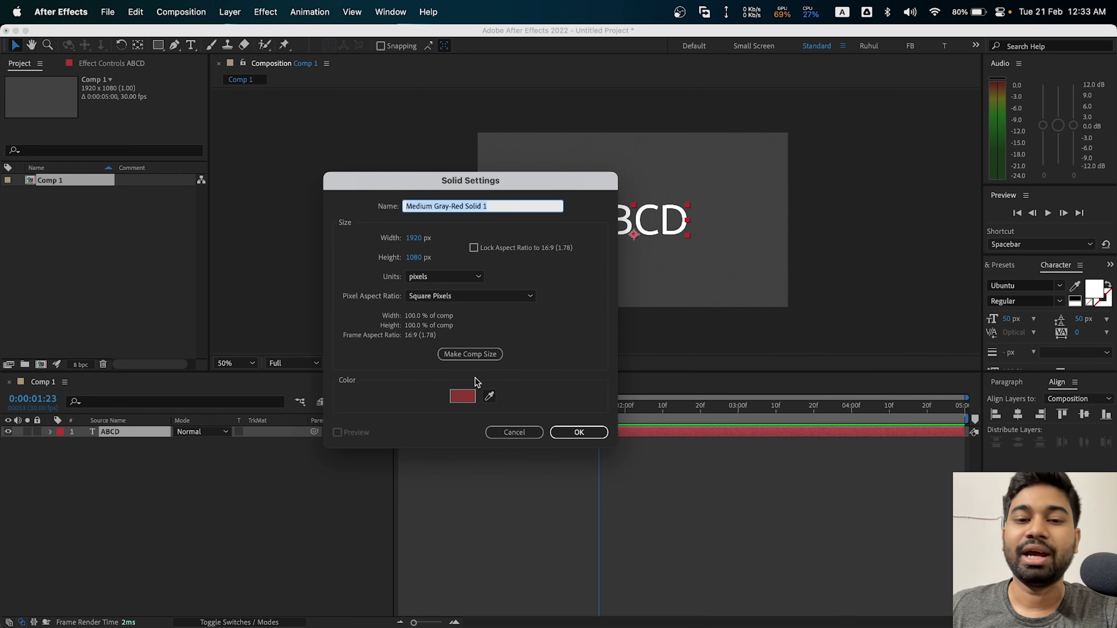
pyautogui.click(461, 397)
pyautogui.click(419, 187)
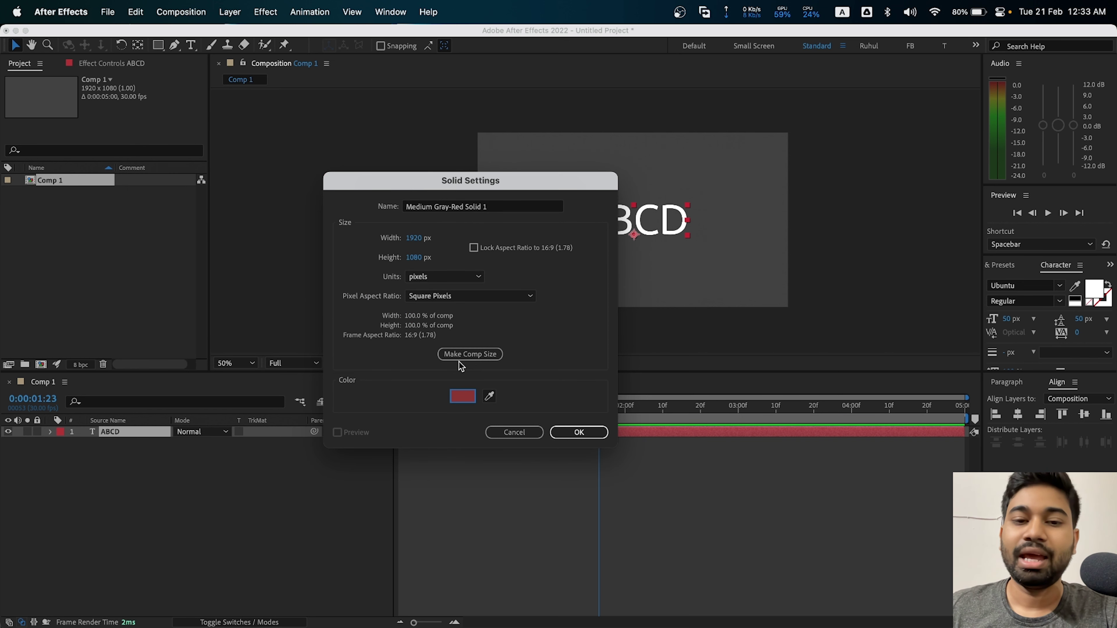
pyautogui.moveTo(414, 238)
pyautogui.mouseDown()
pyautogui.moveTo(401, 260)
pyautogui.moveTo(281, 259)
pyautogui.mouseUp()
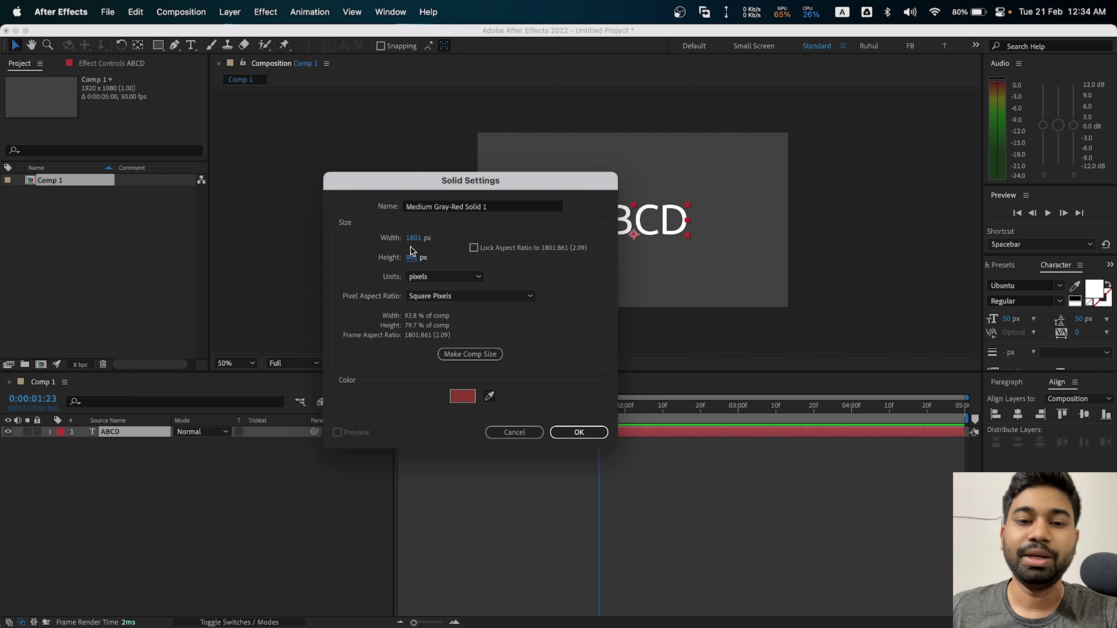
pyautogui.moveTo(413, 238); pyautogui.dragTo(387, 240)
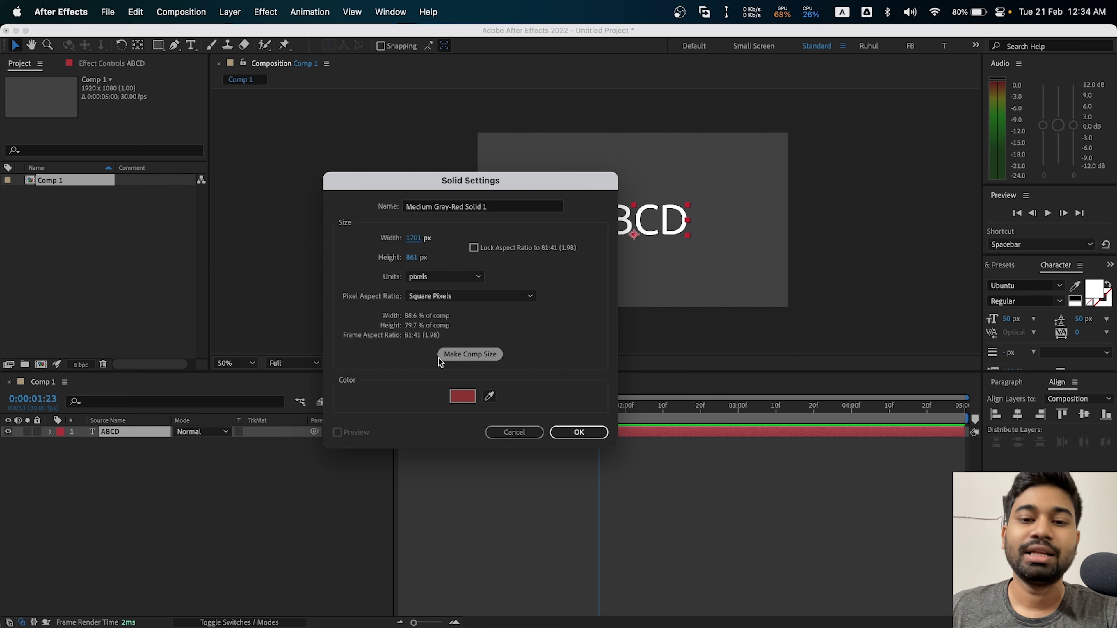
pyautogui.click(471, 357)
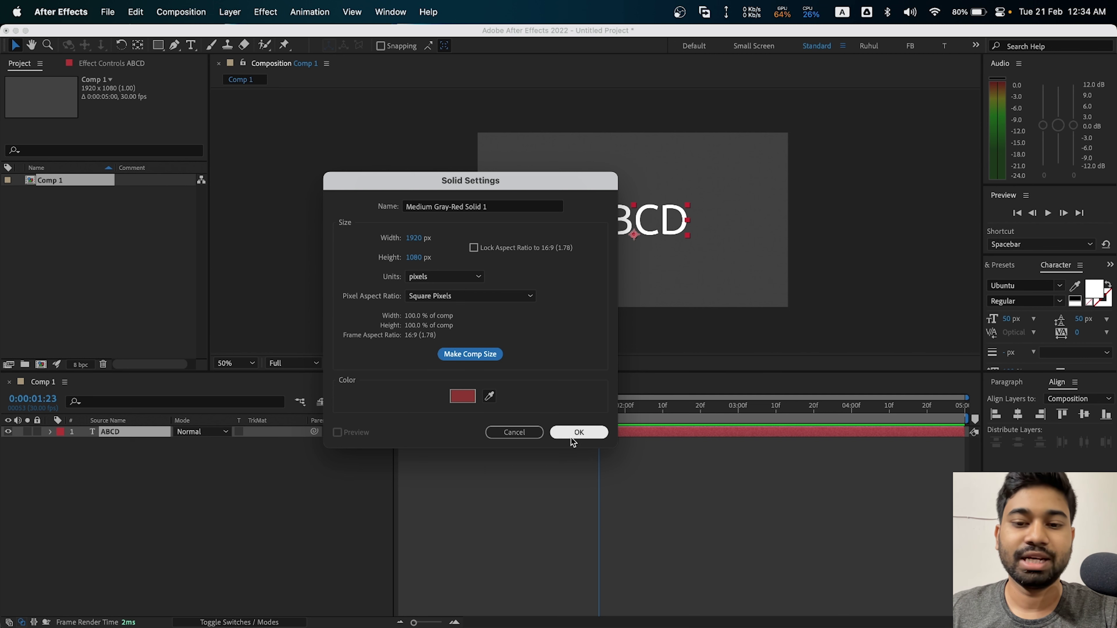
pyautogui.click(579, 432)
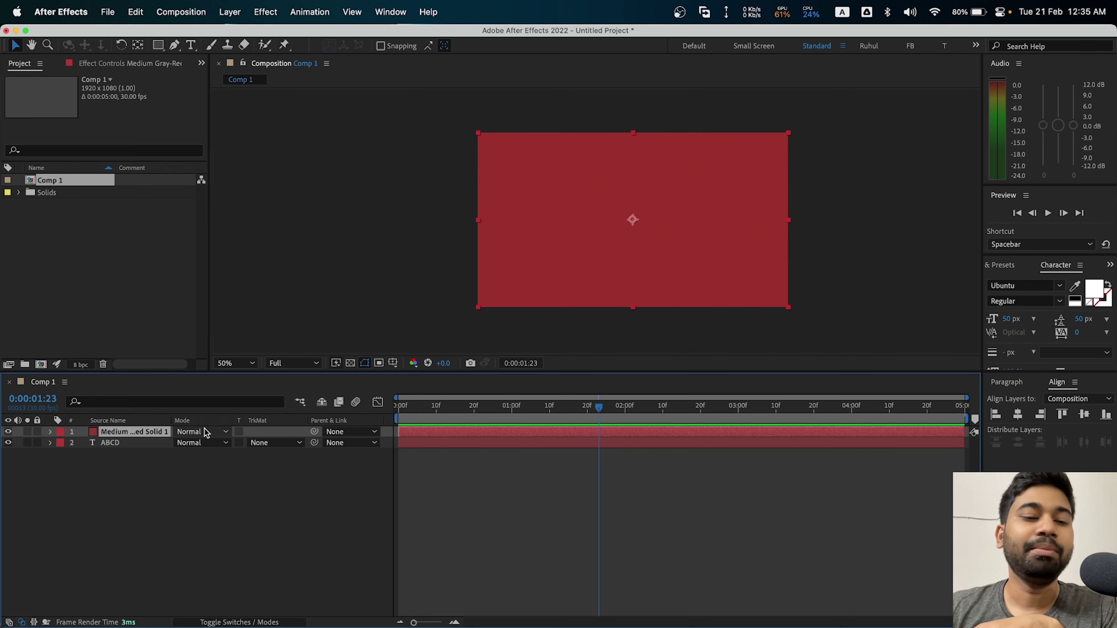
# Step: Move the ABCD text layer above the red solid in the layer stack
pyautogui.click(117, 445)
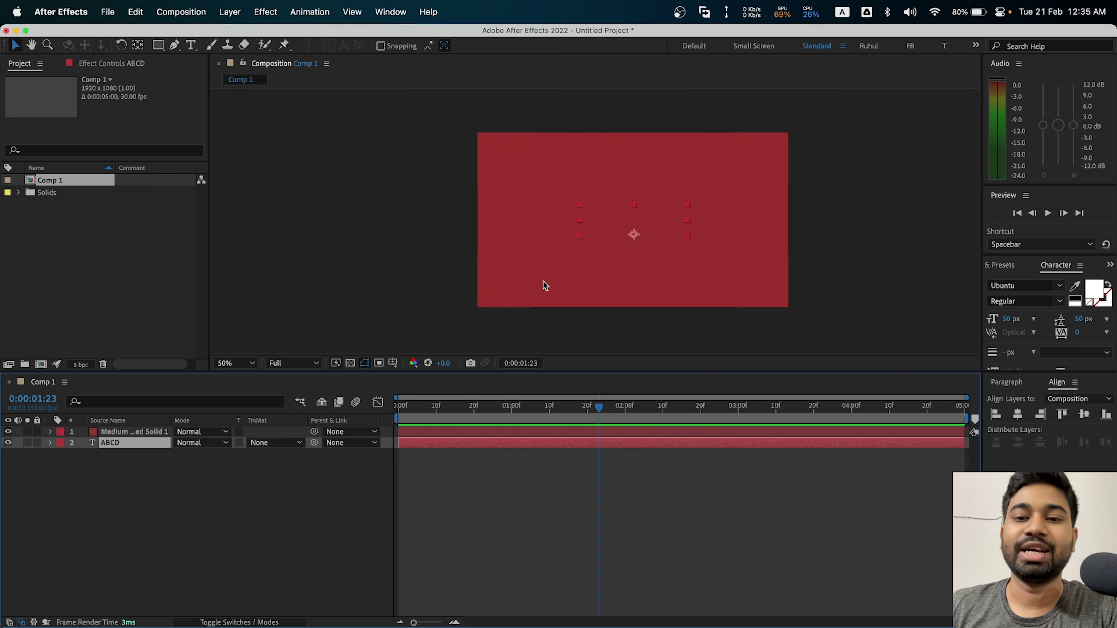
pyautogui.click(856, 242)
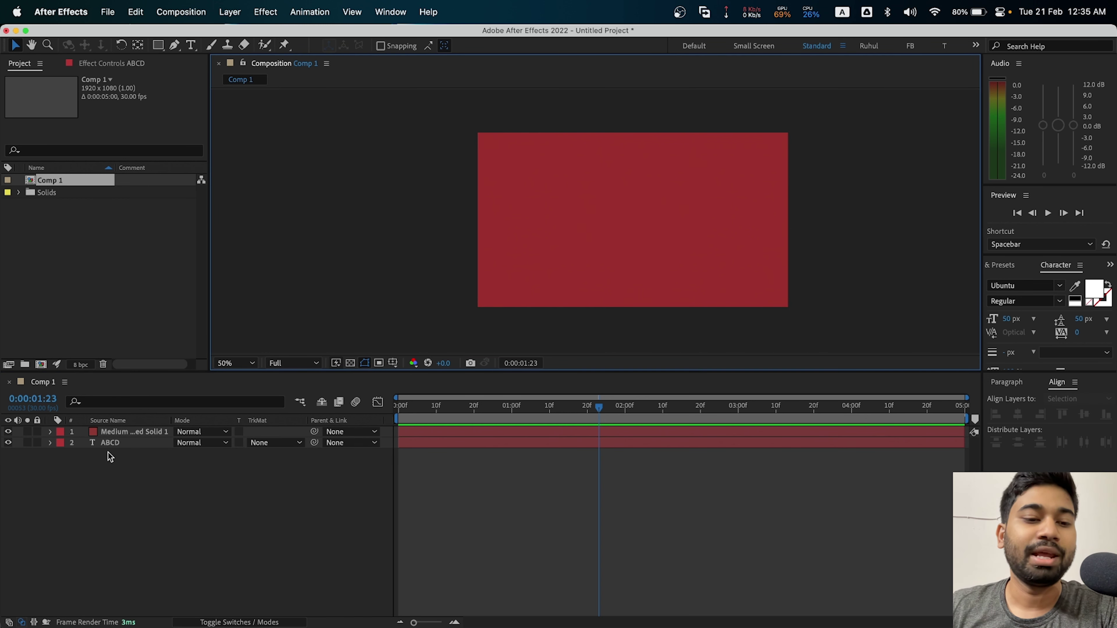
pyautogui.click(112, 445)
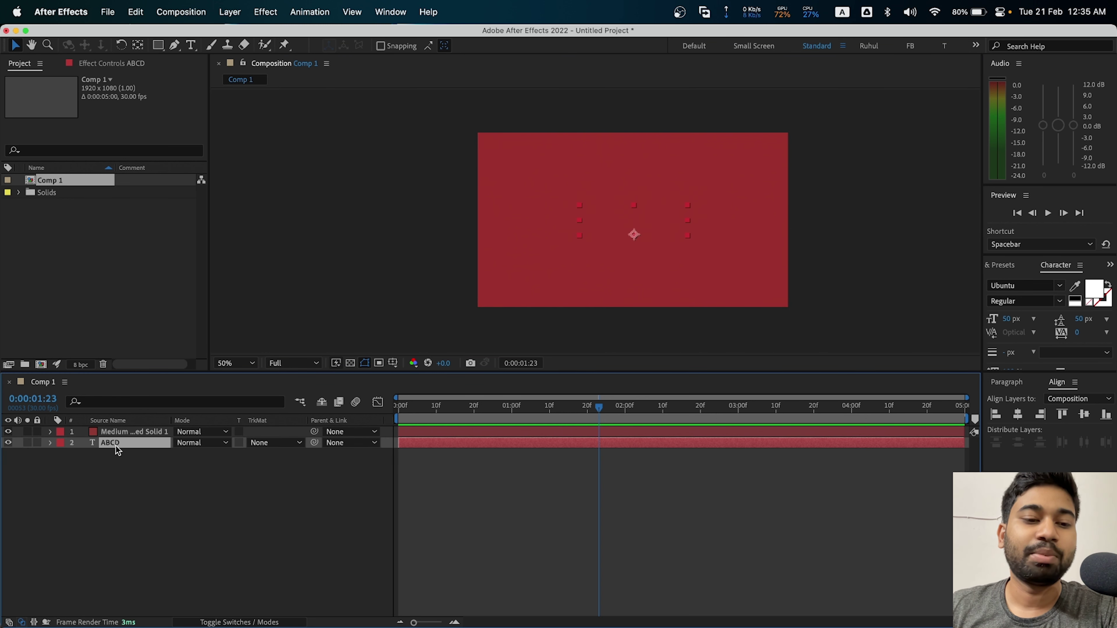
pyautogui.moveTo(115, 444); pyautogui.dragTo(127, 433)
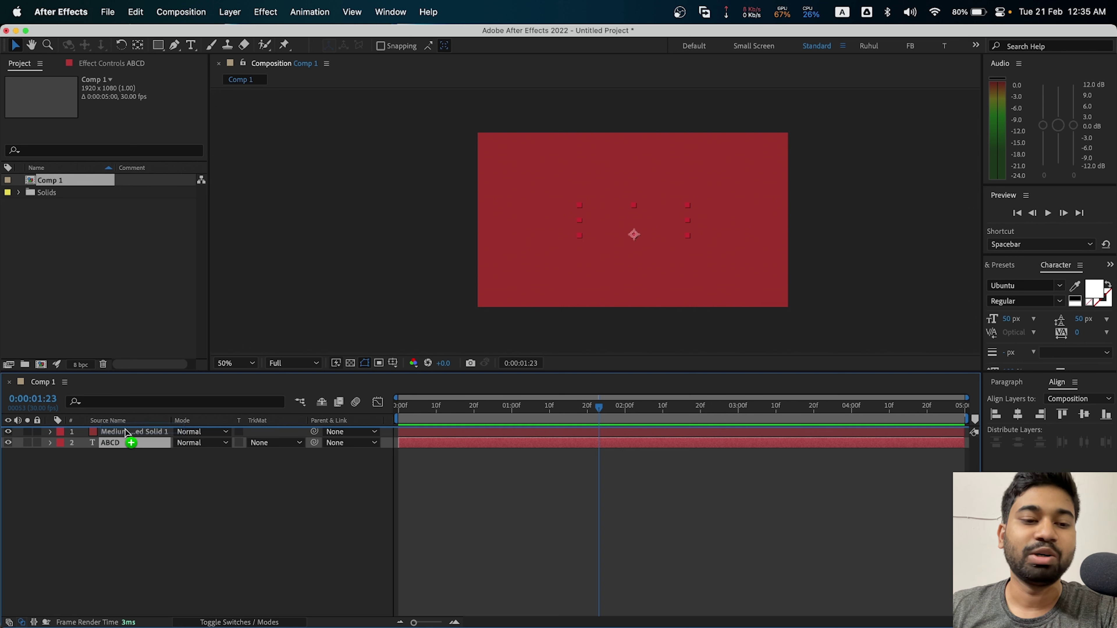
pyautogui.moveTo(126, 434); pyautogui.dragTo(126, 434)
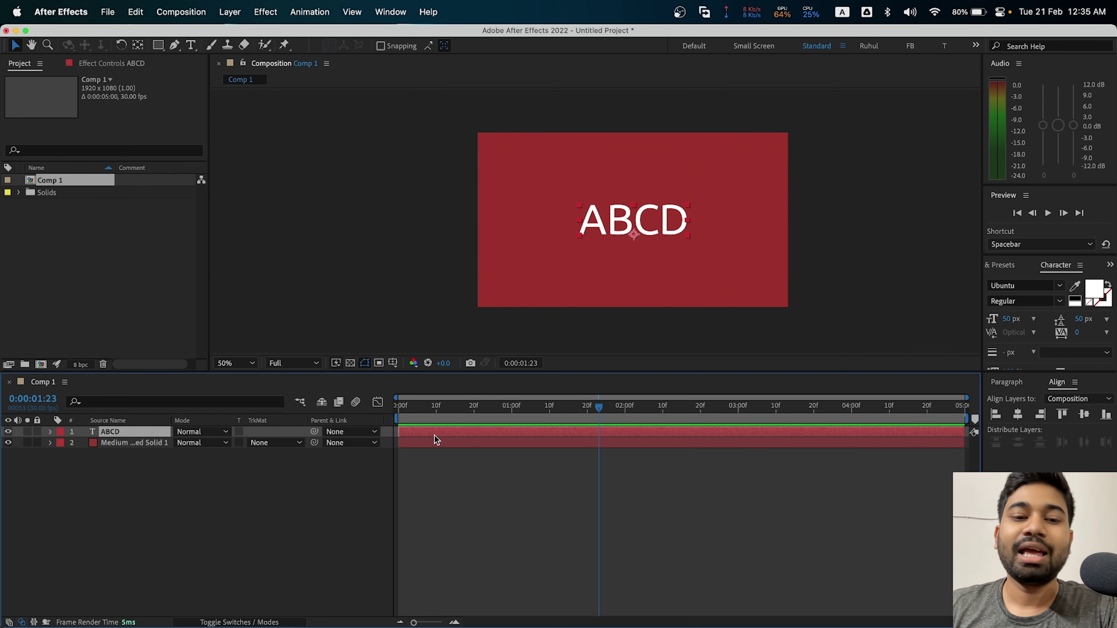
pyautogui.click(246, 529)
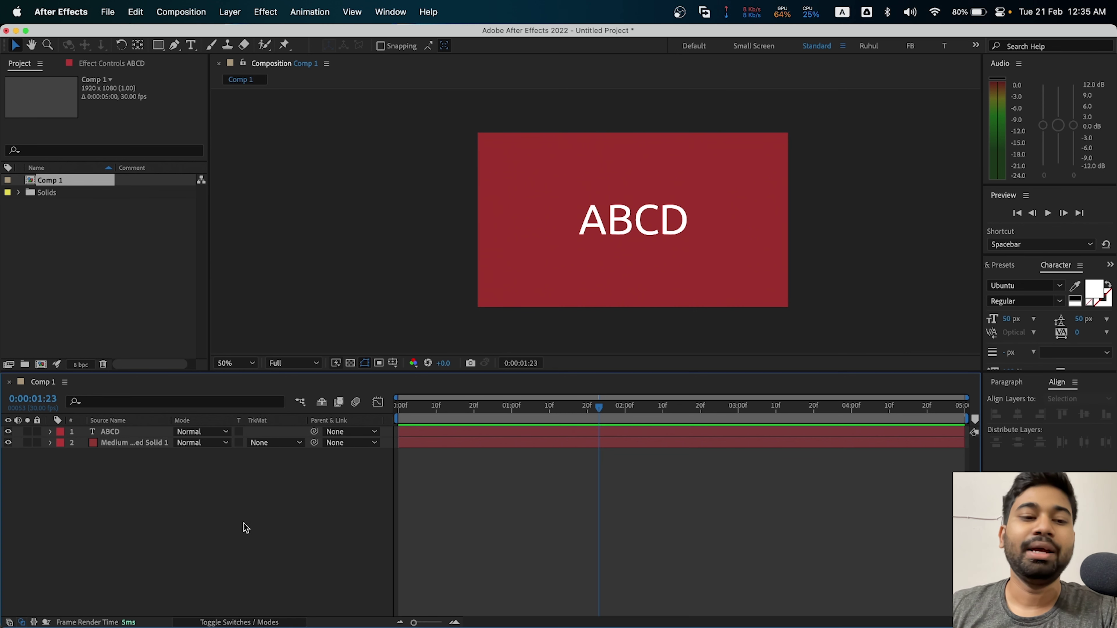
pyautogui.rightClick(219, 538)
pyautogui.moveTo(255, 516)
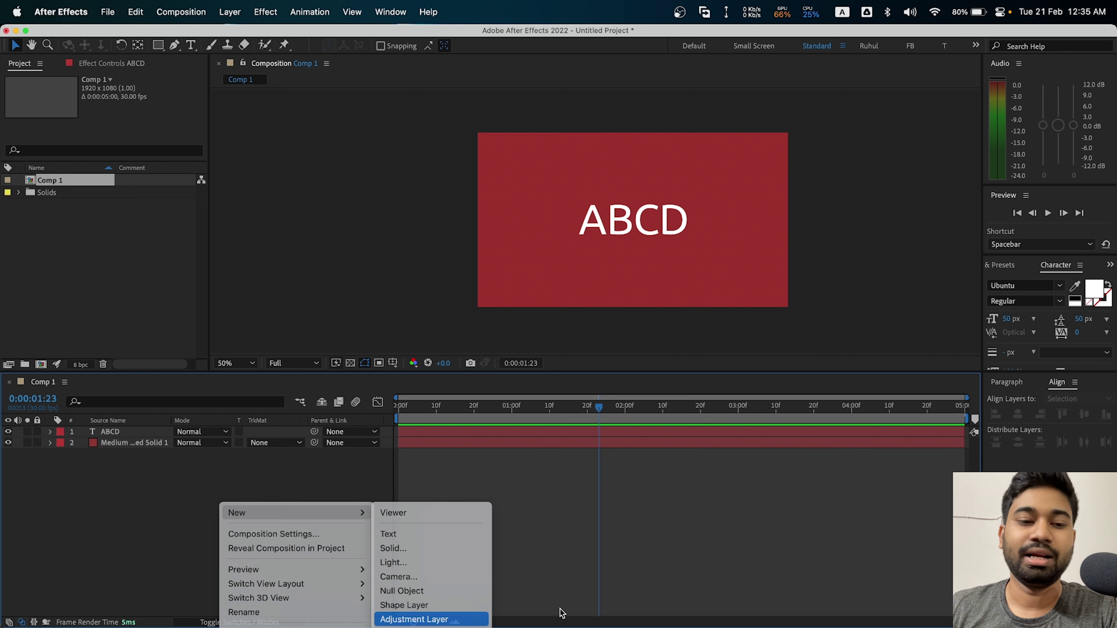
# Step: Add Adjustment Layer 1 at the top of the stack and select it
pyautogui.click(412, 619)
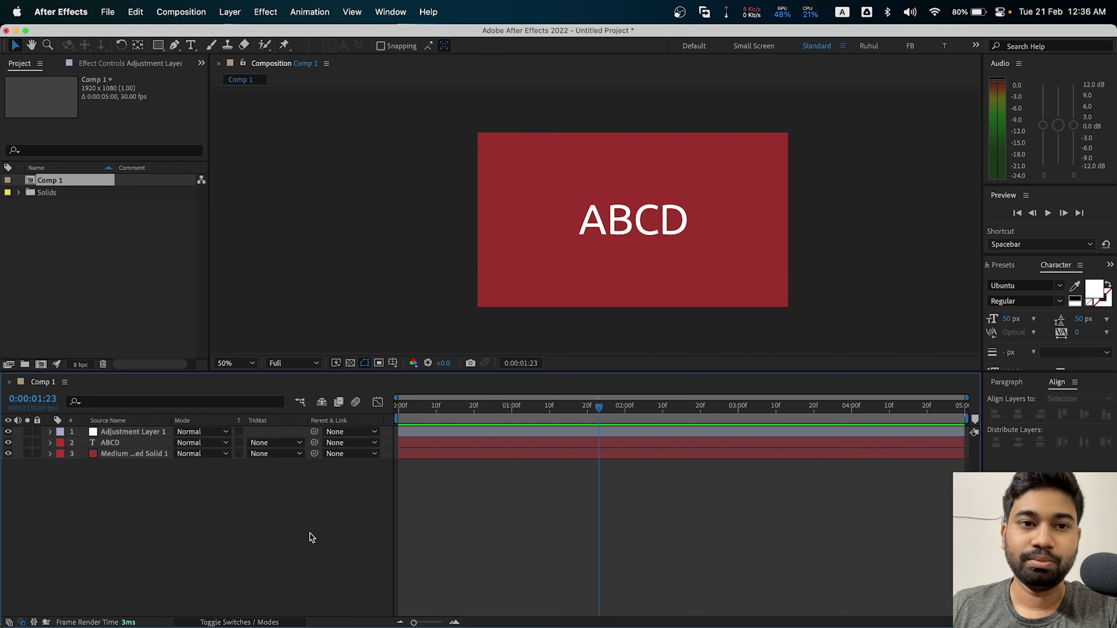
pyautogui.click(222, 432)
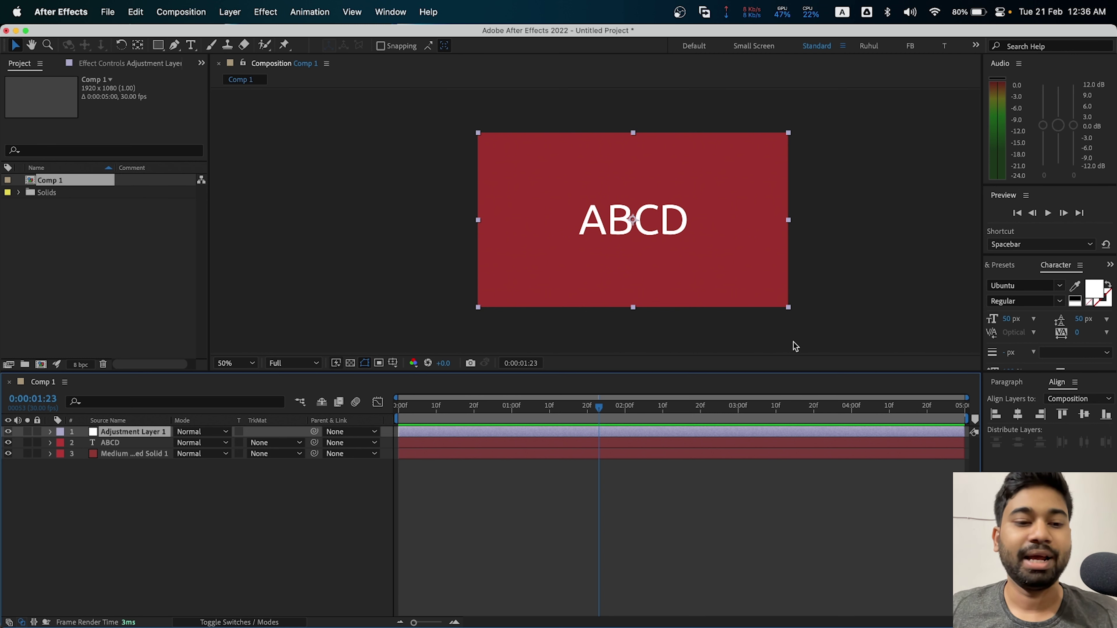
# Step: Pick the plain Rectangle tool, then draw and discard a trial mask on the red solid
pyautogui.click(50, 432)
pyautogui.press('q')
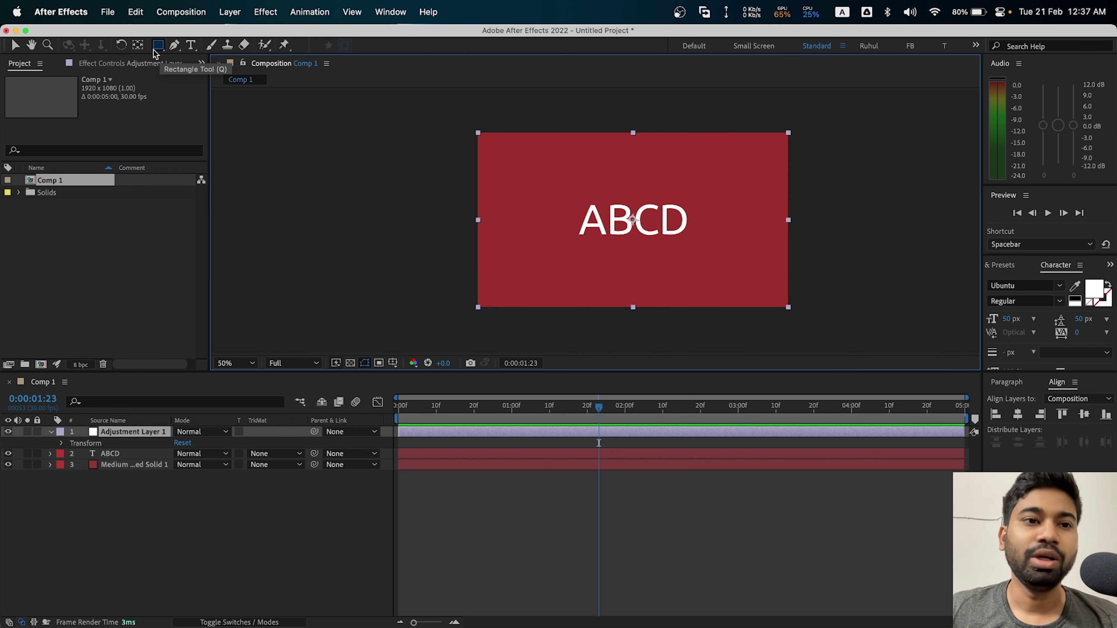
pyautogui.click(162, 52)
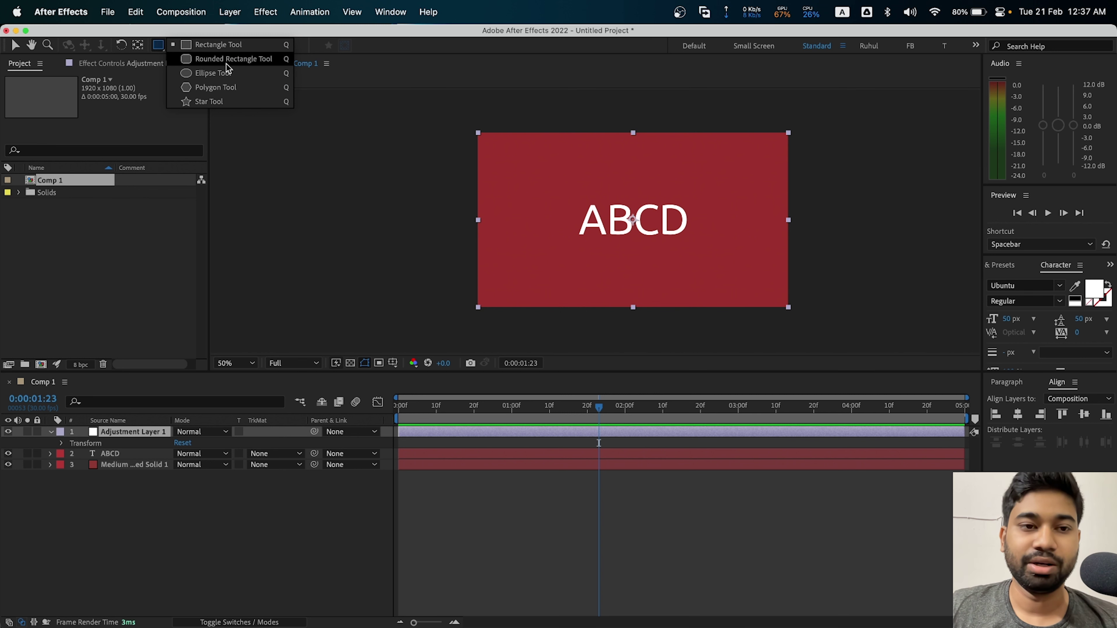
pyautogui.click(213, 47)
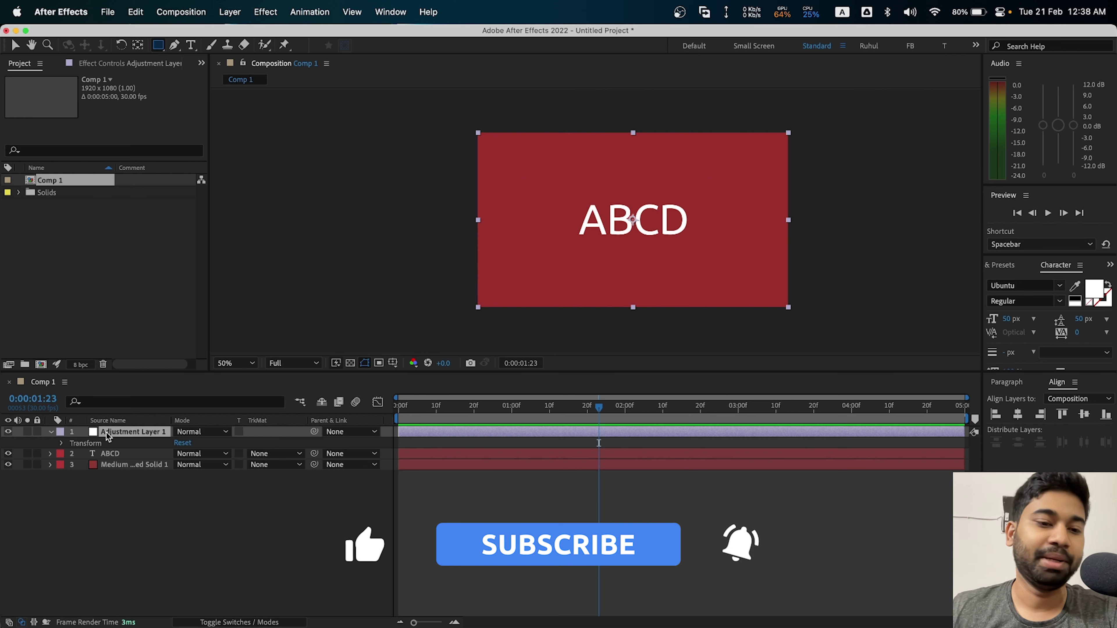
pyautogui.click(120, 465)
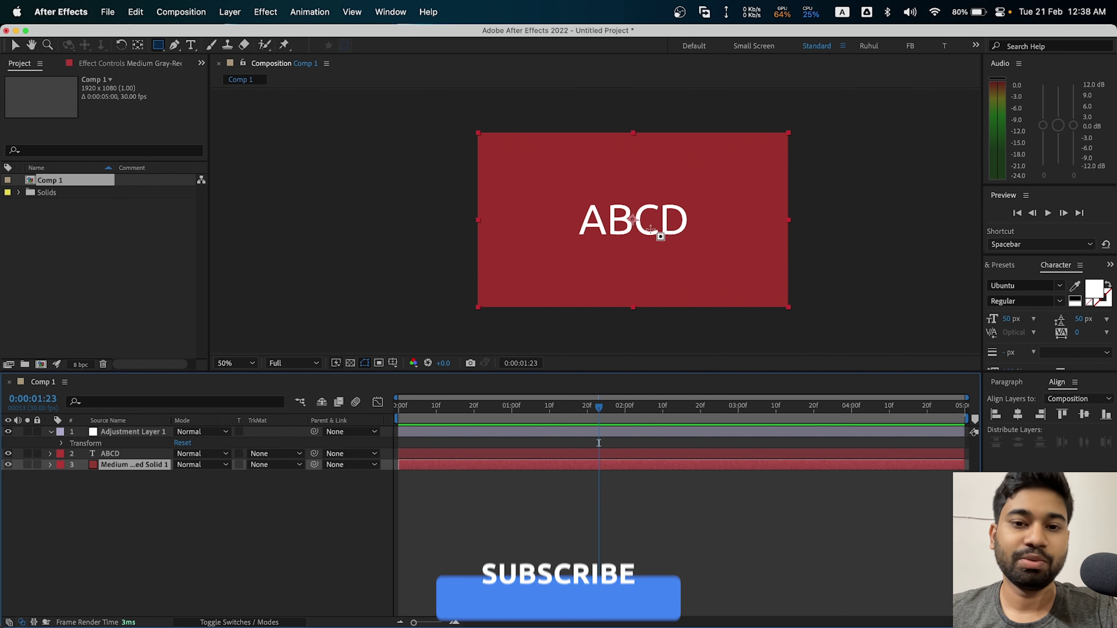
pyautogui.moveTo(523, 150); pyautogui.dragTo(718, 318)
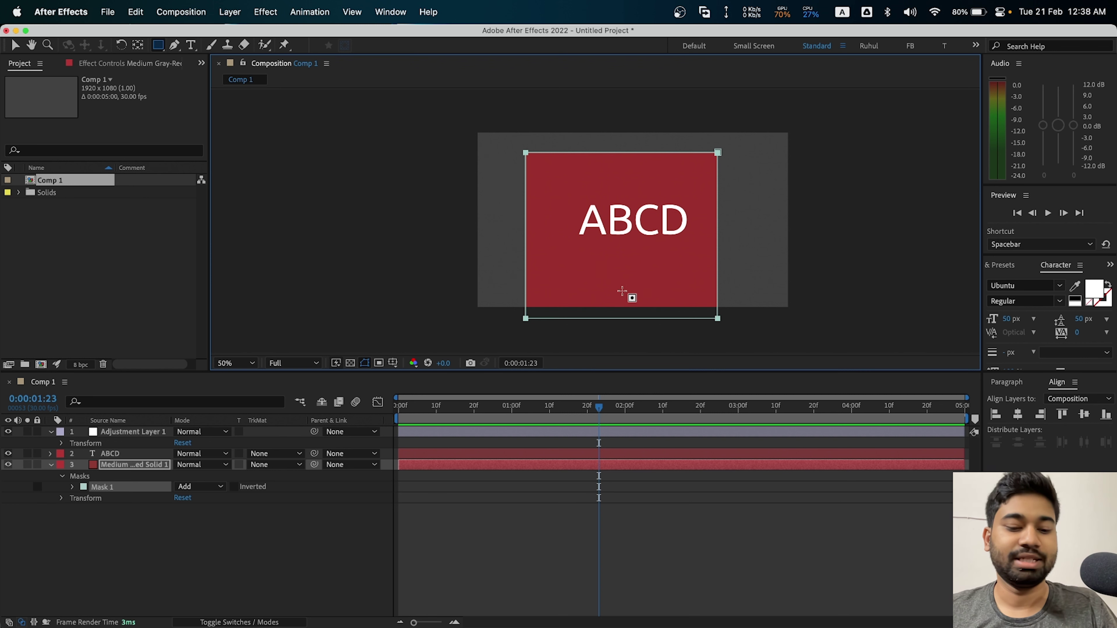
pyautogui.press('Delete')
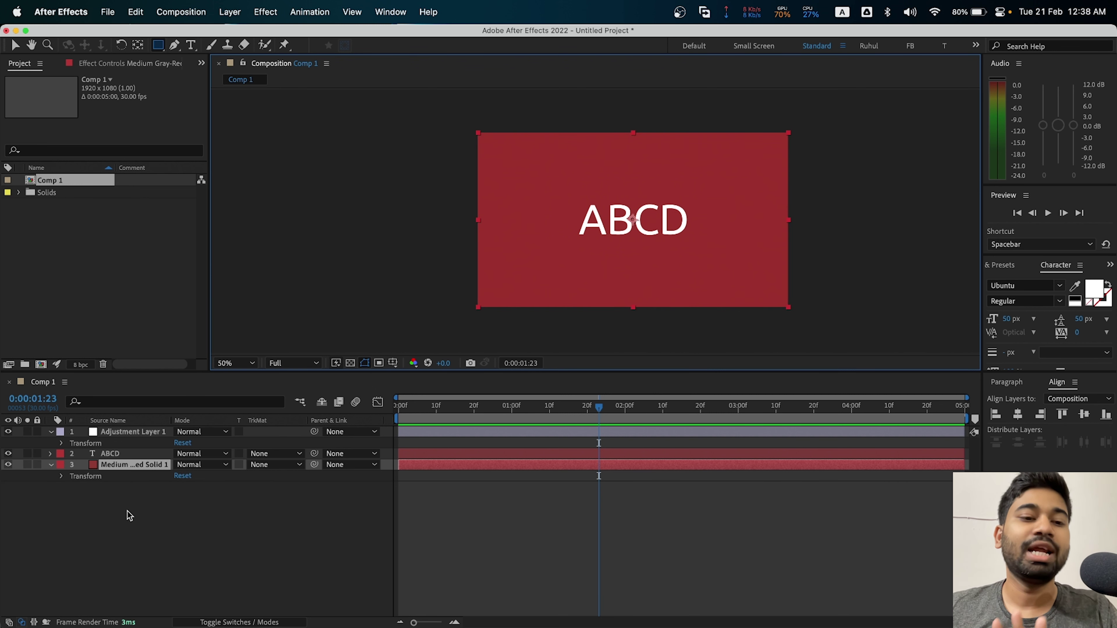
# Step: Draw a rectangle shape layer, move it below the red solid, then delete it
pyautogui.click(345, 556)
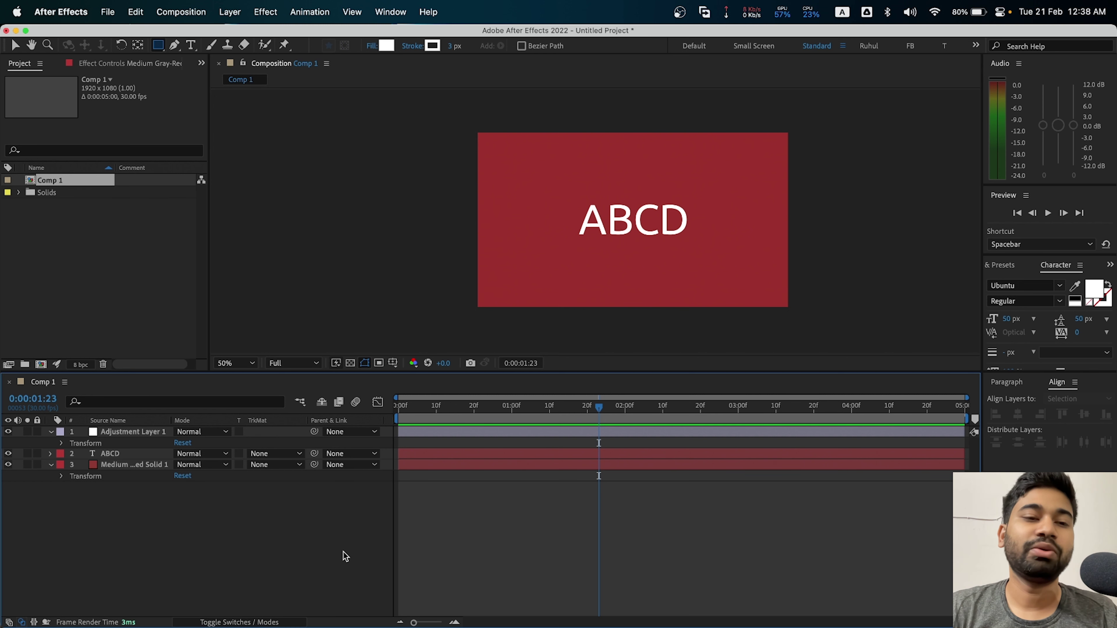
pyautogui.moveTo(500, 158); pyautogui.dragTo(620, 273)
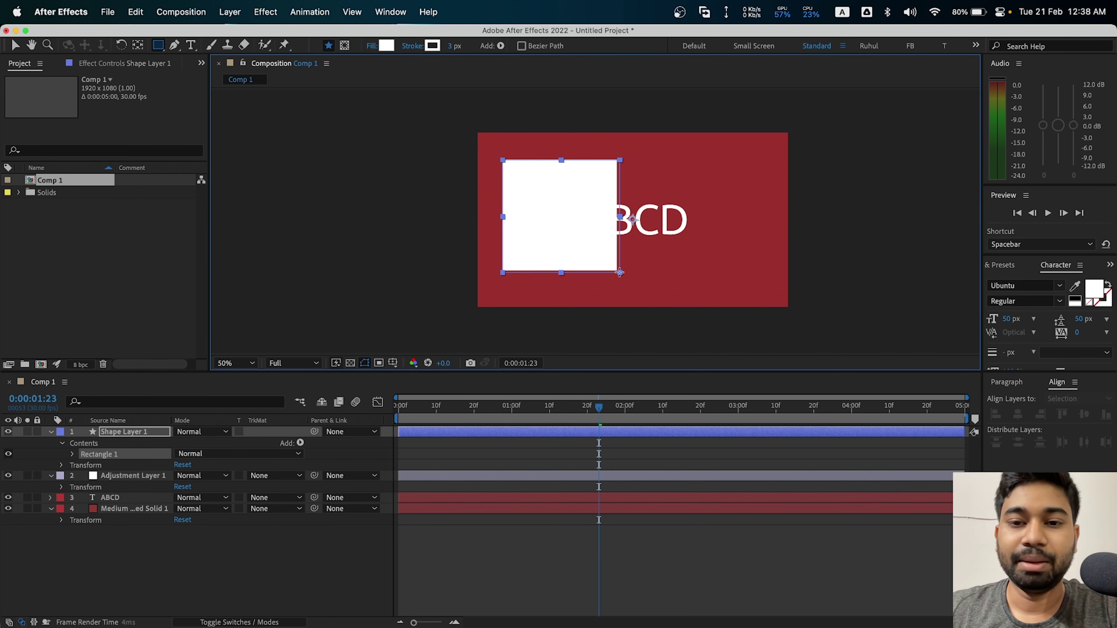
pyautogui.click(150, 442)
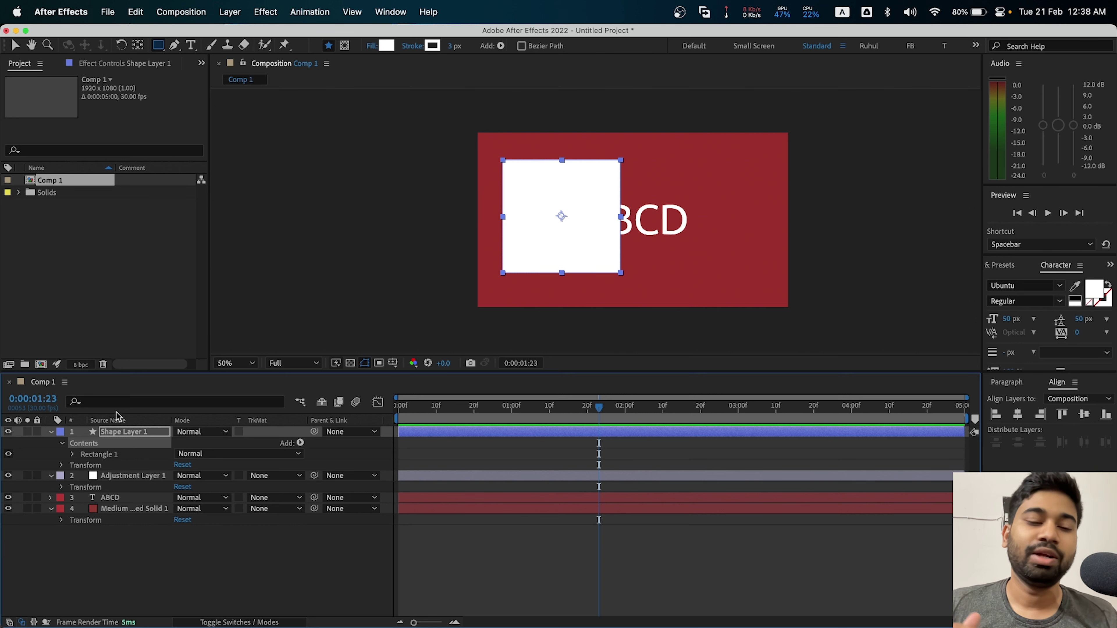
pyautogui.click(126, 433)
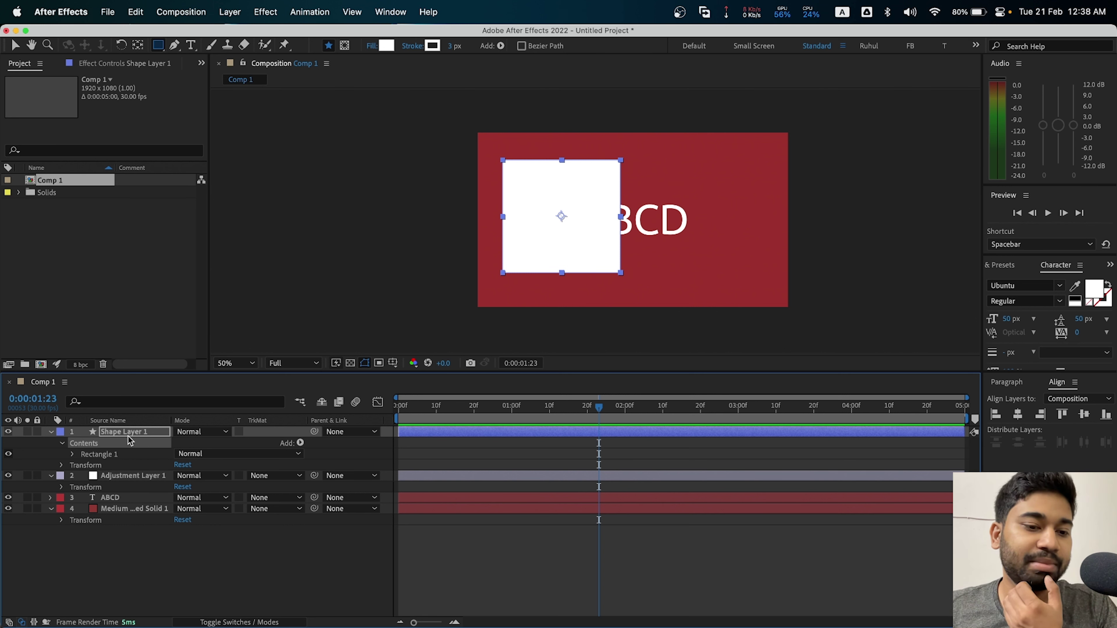
pyautogui.moveTo(127, 434); pyautogui.dragTo(132, 511)
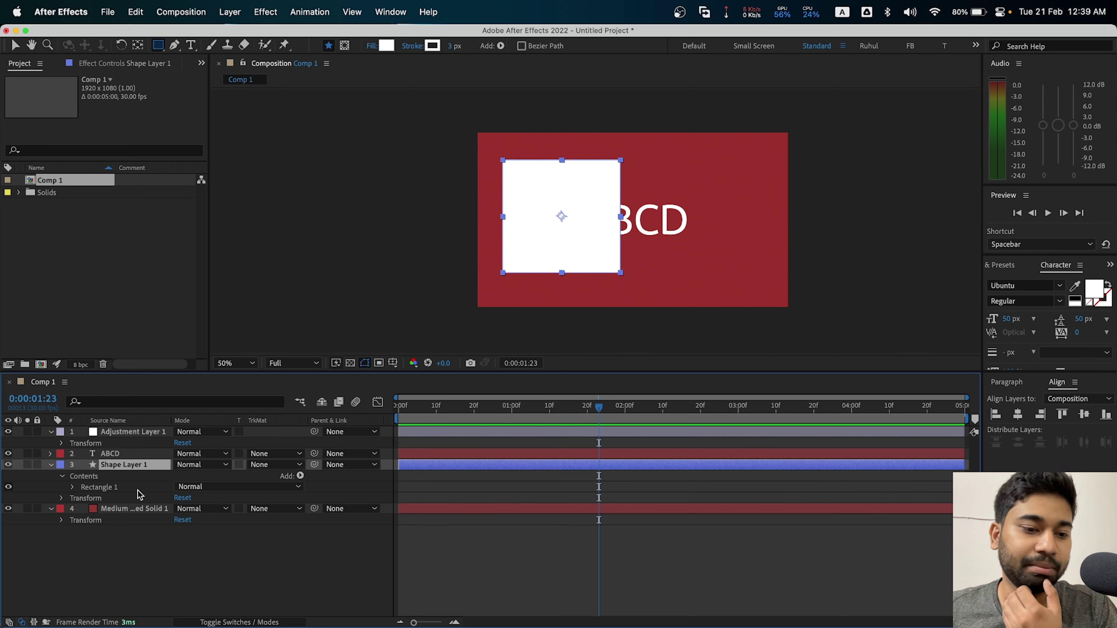
pyautogui.moveTo(141, 465)
pyautogui.mouseDown()
pyautogui.moveTo(118, 542)
pyautogui.moveTo(313, 549)
pyautogui.mouseUp()
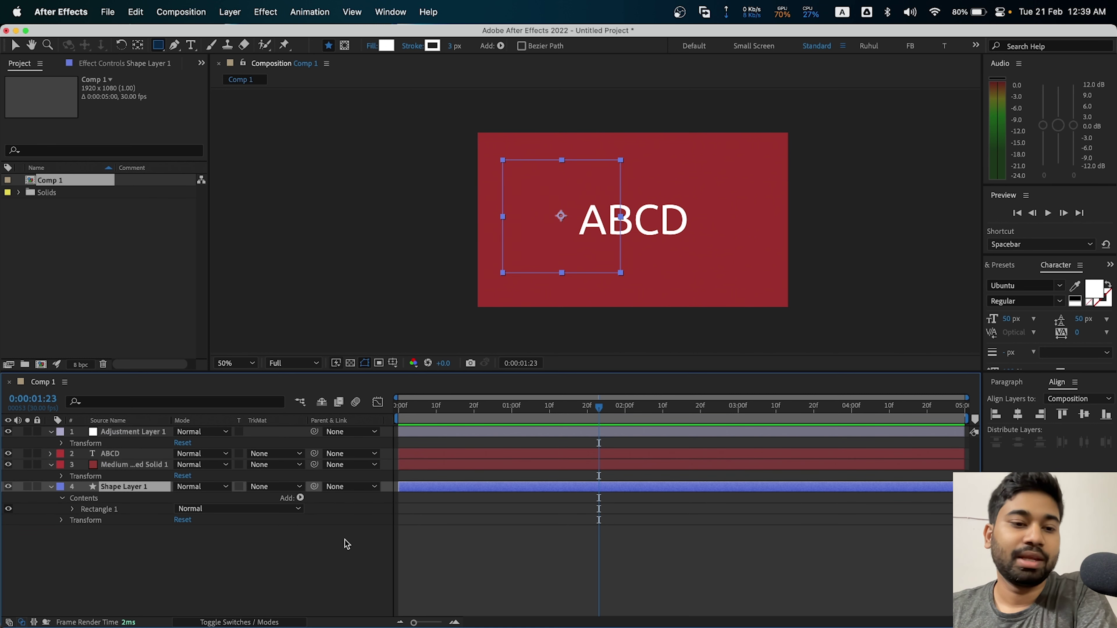
pyautogui.press('Delete')
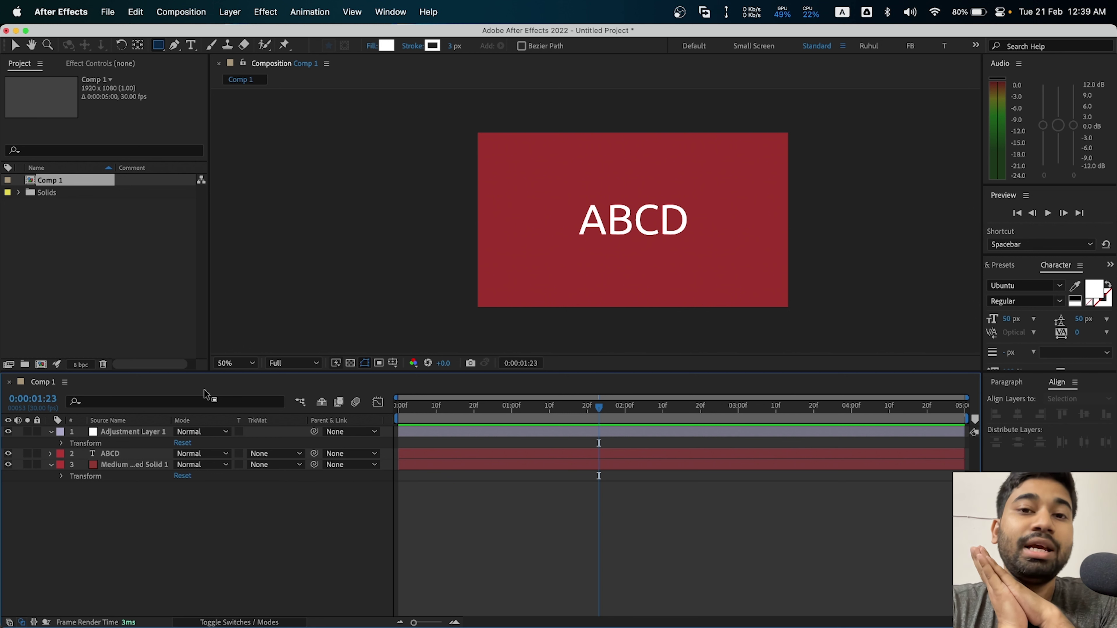
# Step: Expand the red solid layer to reveal its Transform properties
pyautogui.click(112, 467)
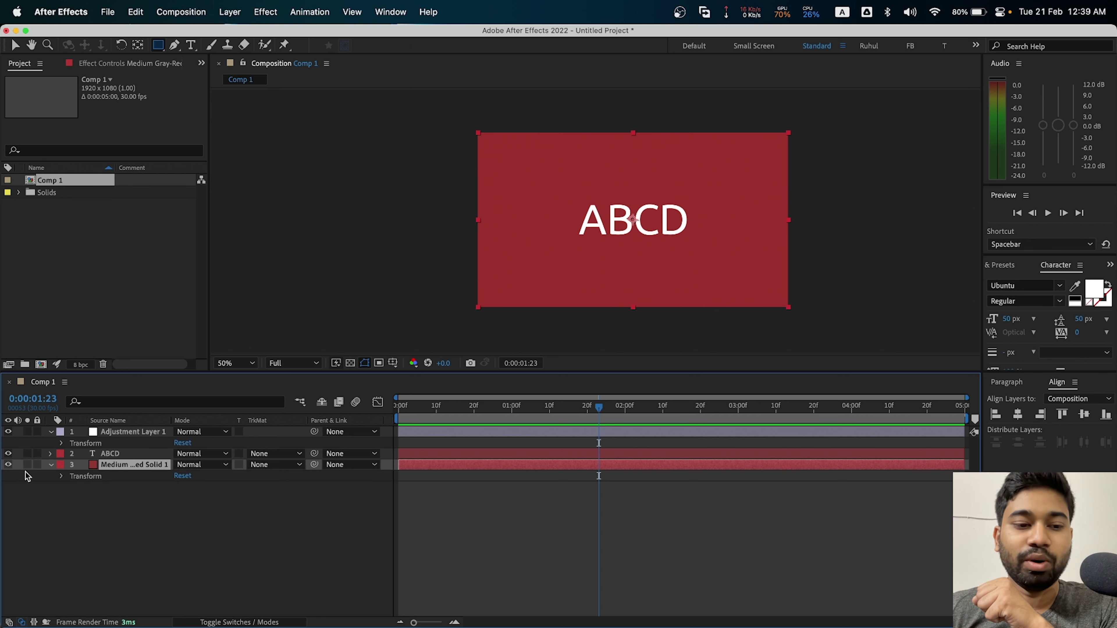
pyautogui.click(51, 468)
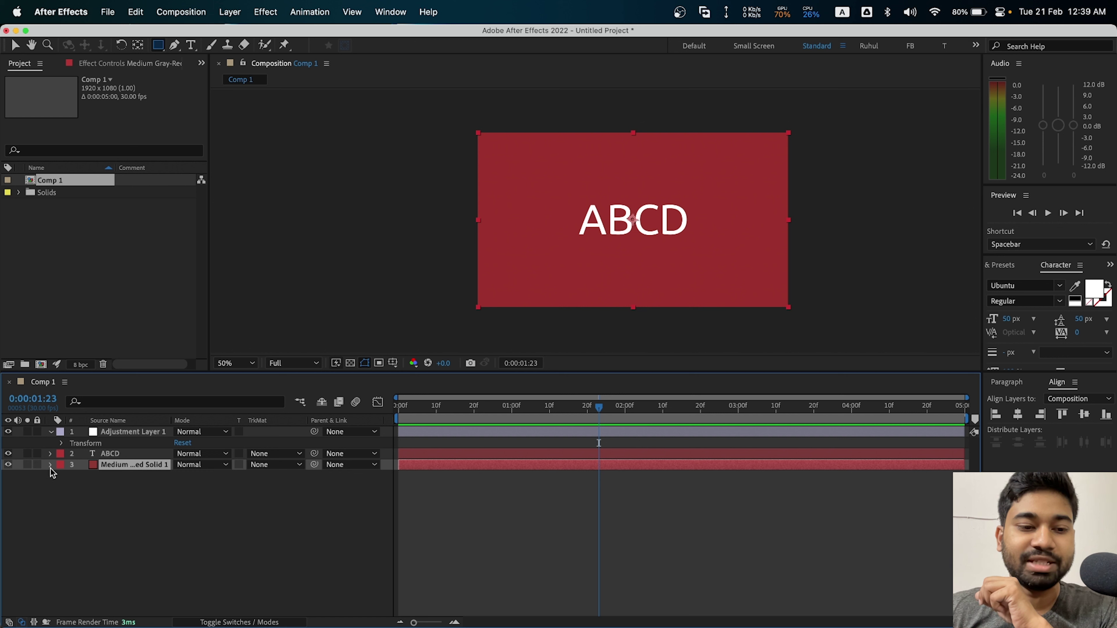
pyautogui.click(50, 467)
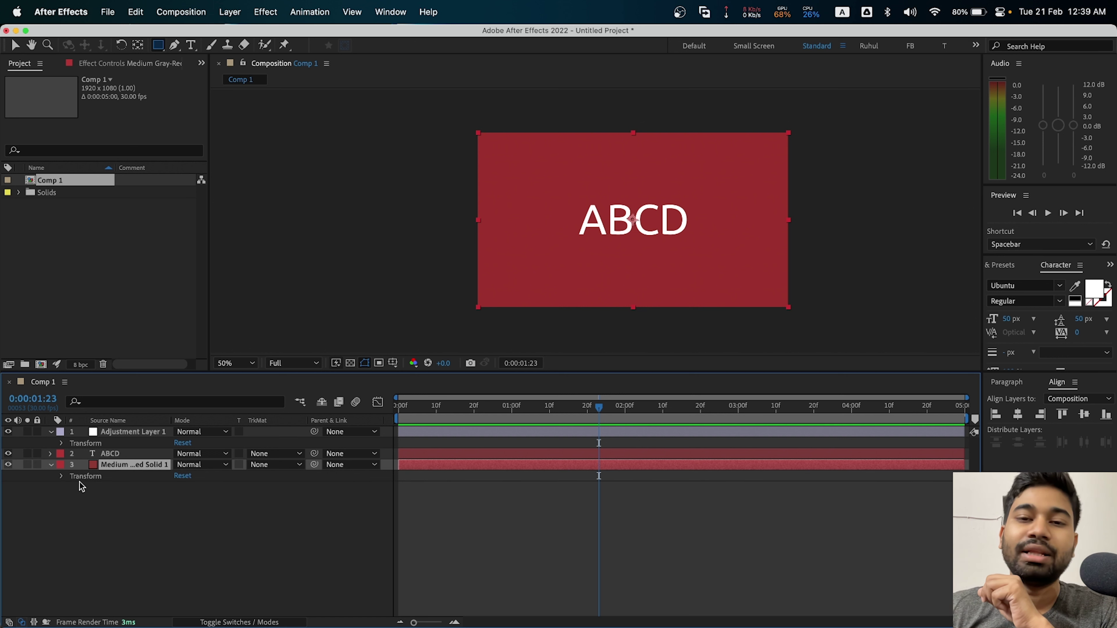
pyautogui.click(62, 476)
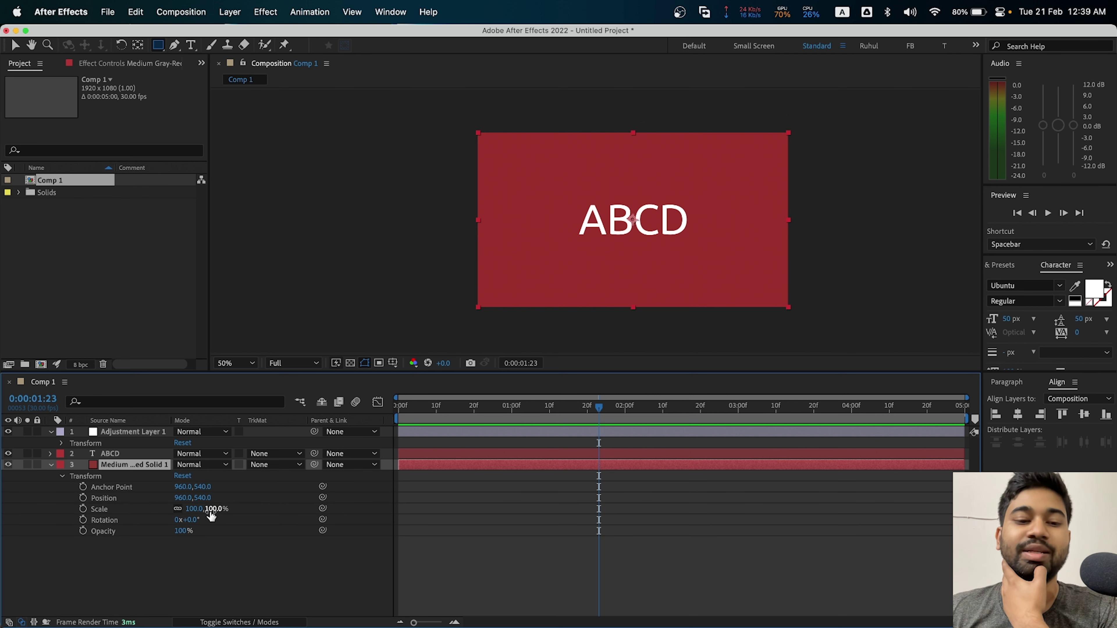
# Step: Try scale, rotation, opacity and position changes on the solid, restoring each to default
pyautogui.moveTo(211, 509); pyautogui.dragTo(194, 517)
pyautogui.press('super+z')
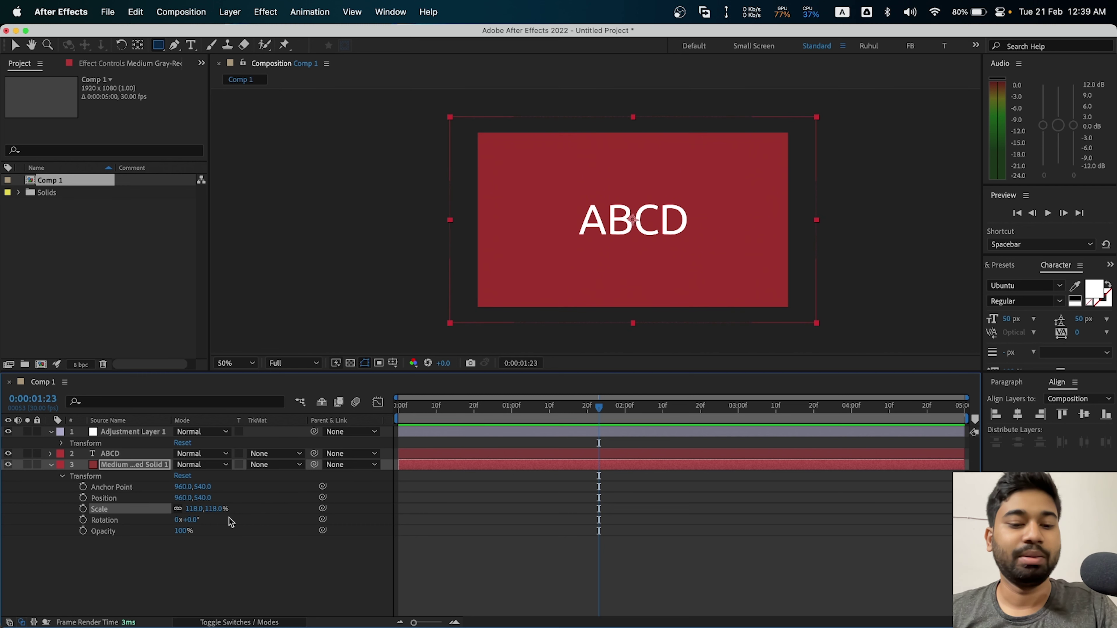
pyautogui.moveTo(184, 519); pyautogui.dragTo(212, 526)
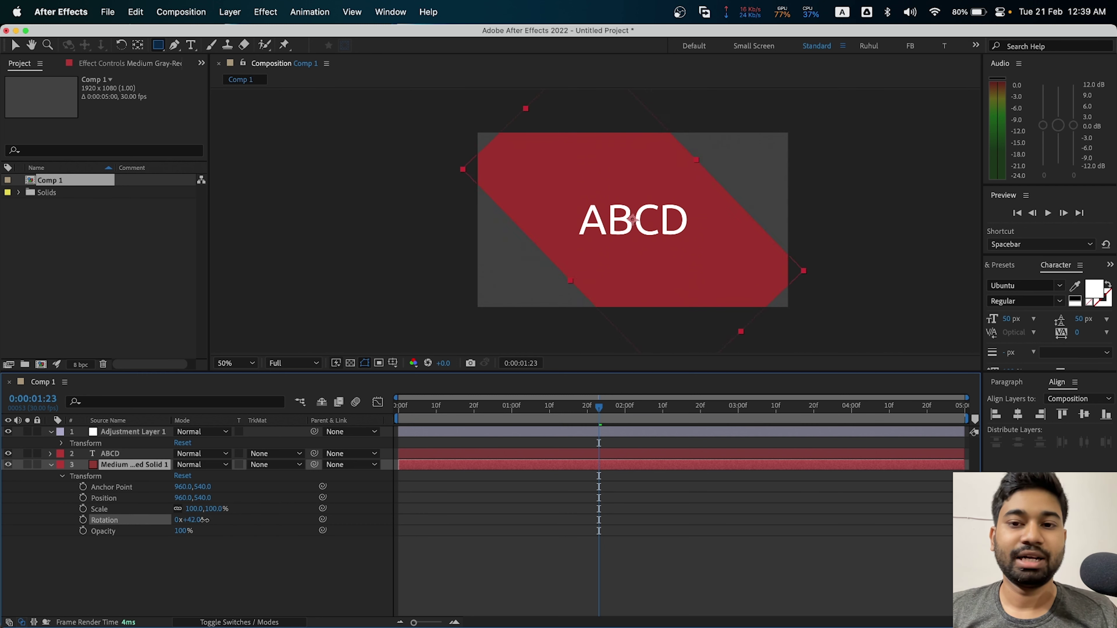
pyautogui.press('super+z')
pyautogui.moveTo(179, 533); pyautogui.dragTo(255, 524)
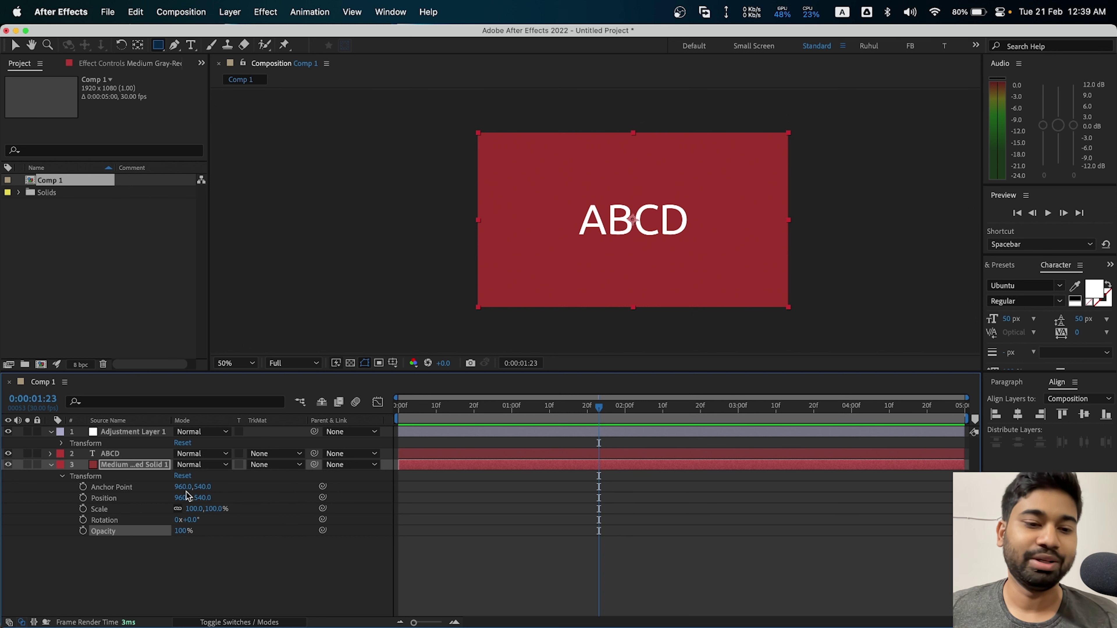
pyautogui.moveTo(186, 492); pyautogui.dragTo(79, 493)
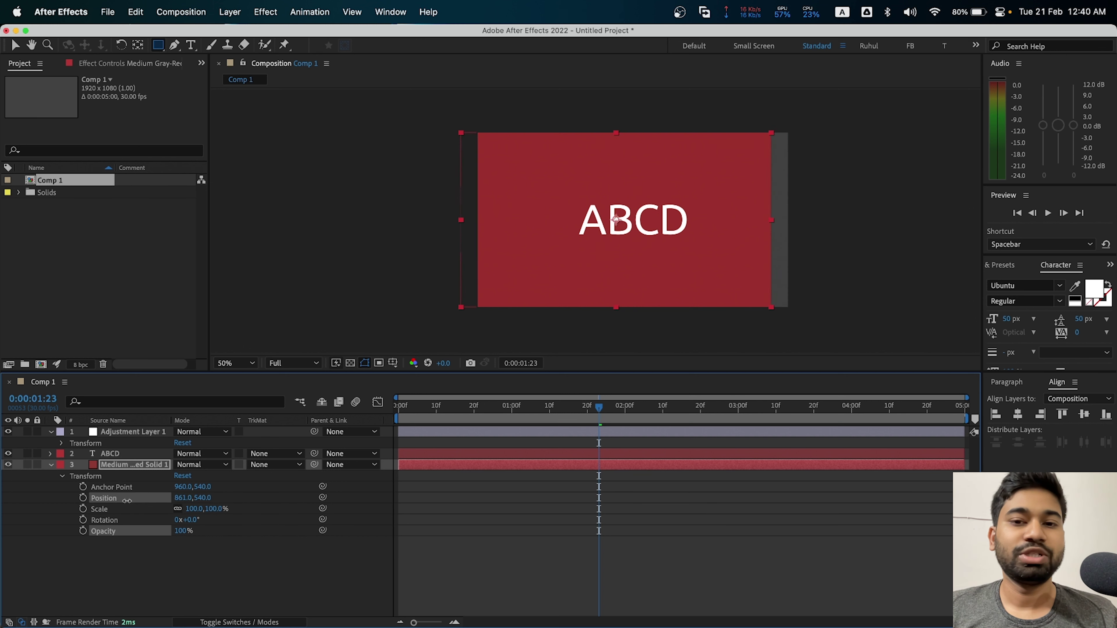
pyautogui.moveTo(3, 471); pyautogui.dragTo(769, 491)
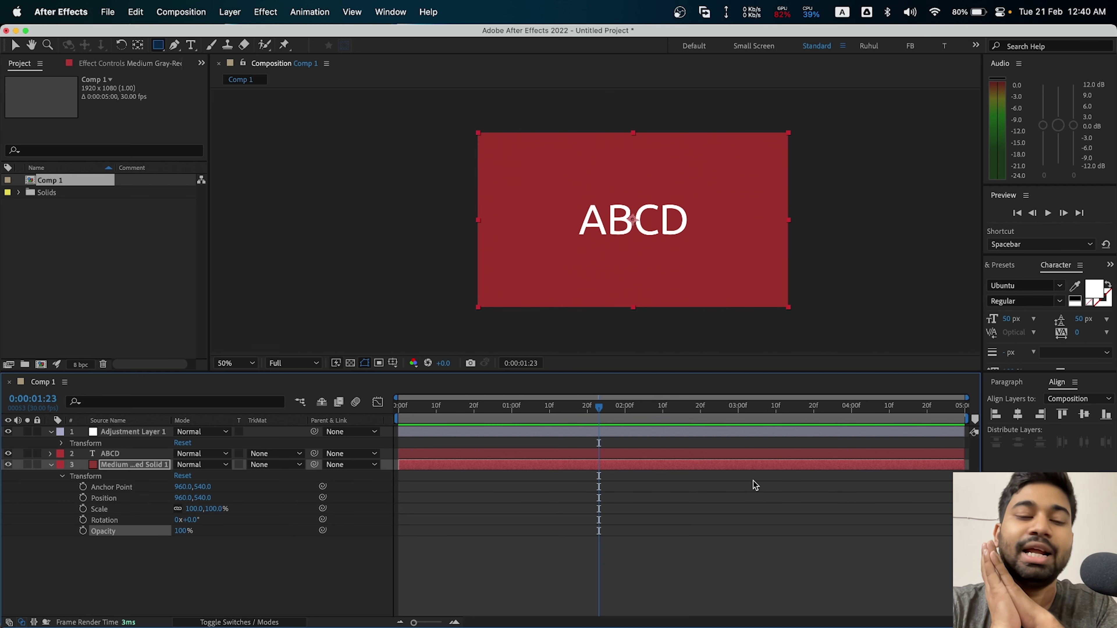
# Step: Draw a white square shape layer to the left of ABCD with the Rectangle tool
pyautogui.click(153, 454)
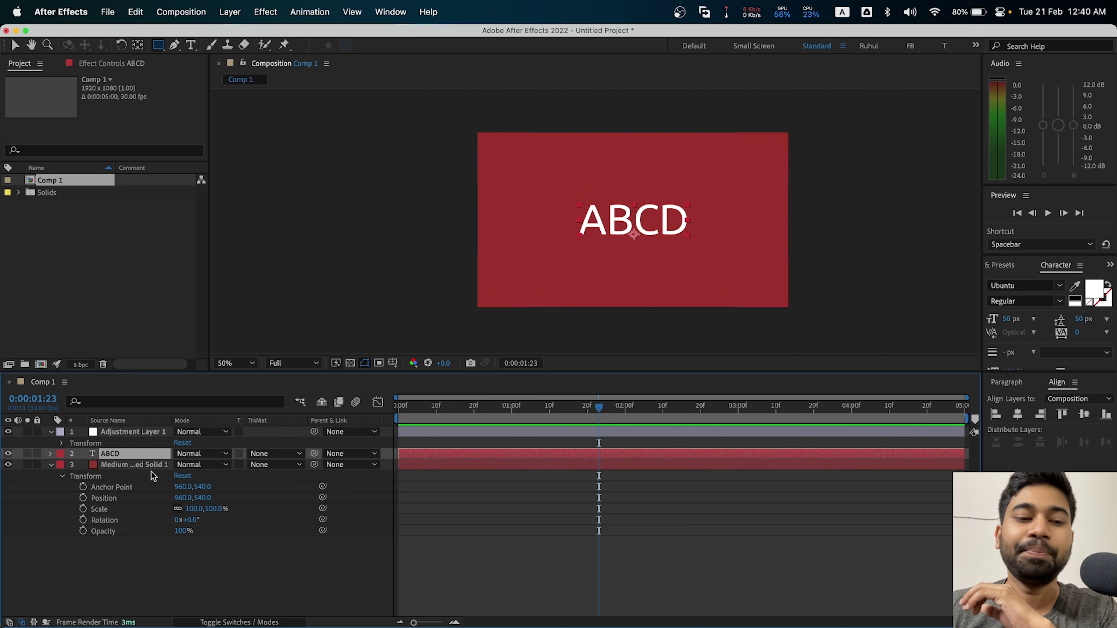
pyautogui.click(50, 454)
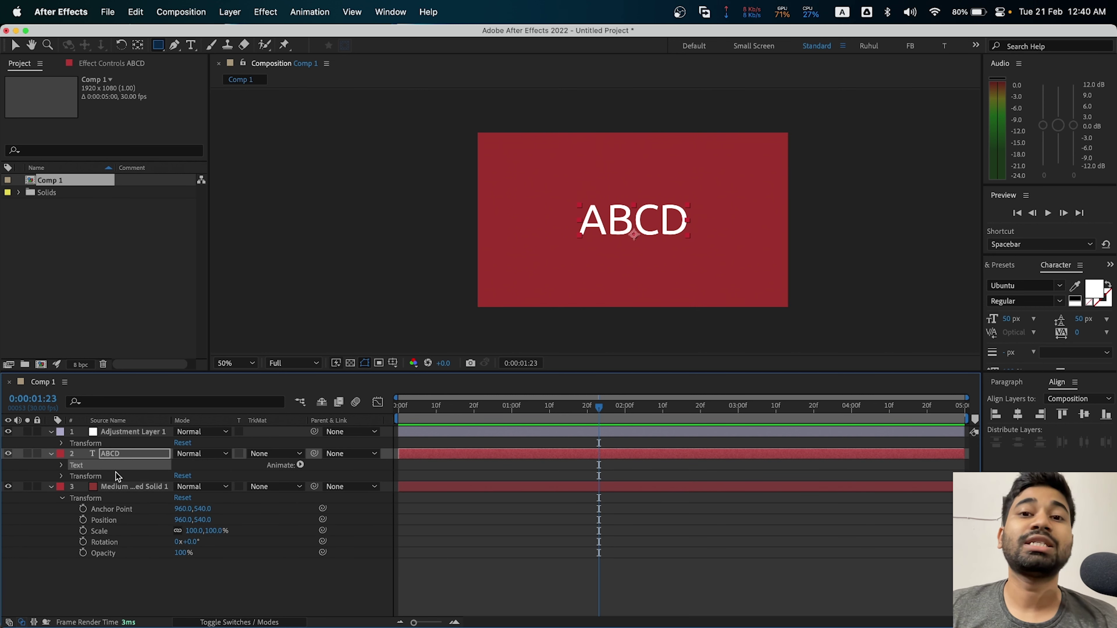
pyautogui.press('super+Up')
pyautogui.click(126, 566)
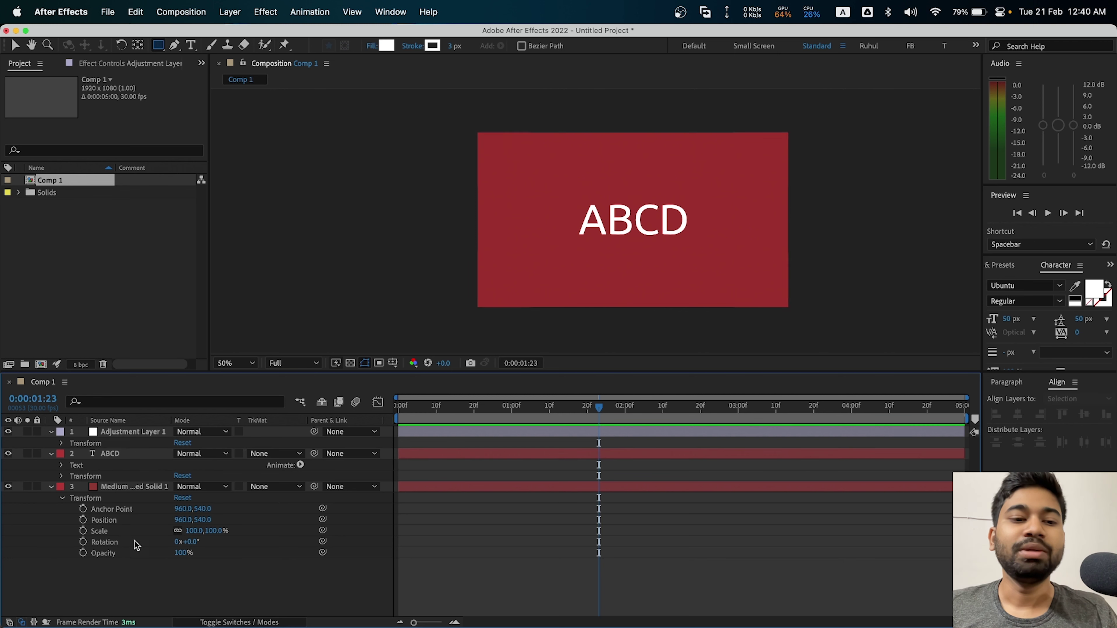
pyautogui.click(157, 49)
pyautogui.moveTo(499, 169); pyautogui.dragTo(571, 240)
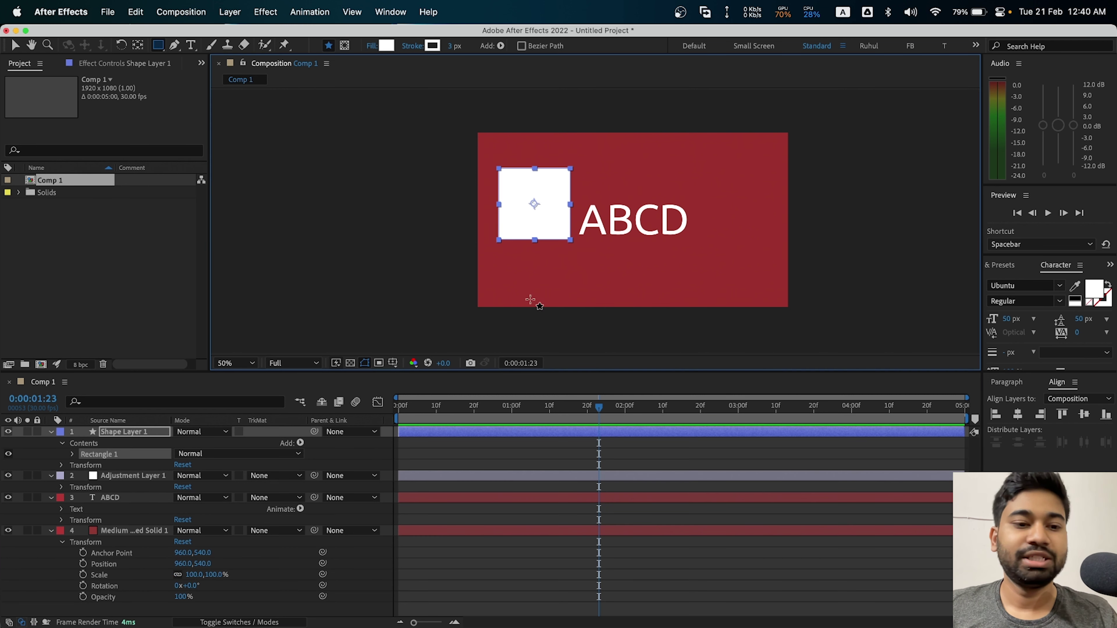
# Step: Expand the shape layer's Contents and Transform properties in the timeline
pyautogui.click(73, 455)
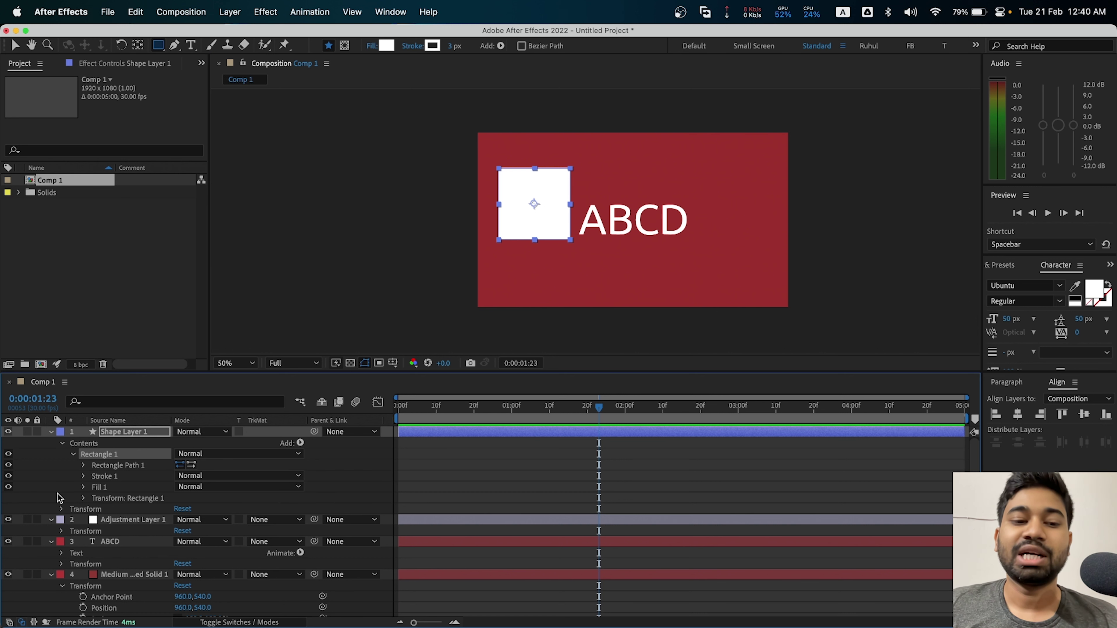
pyautogui.click(83, 499)
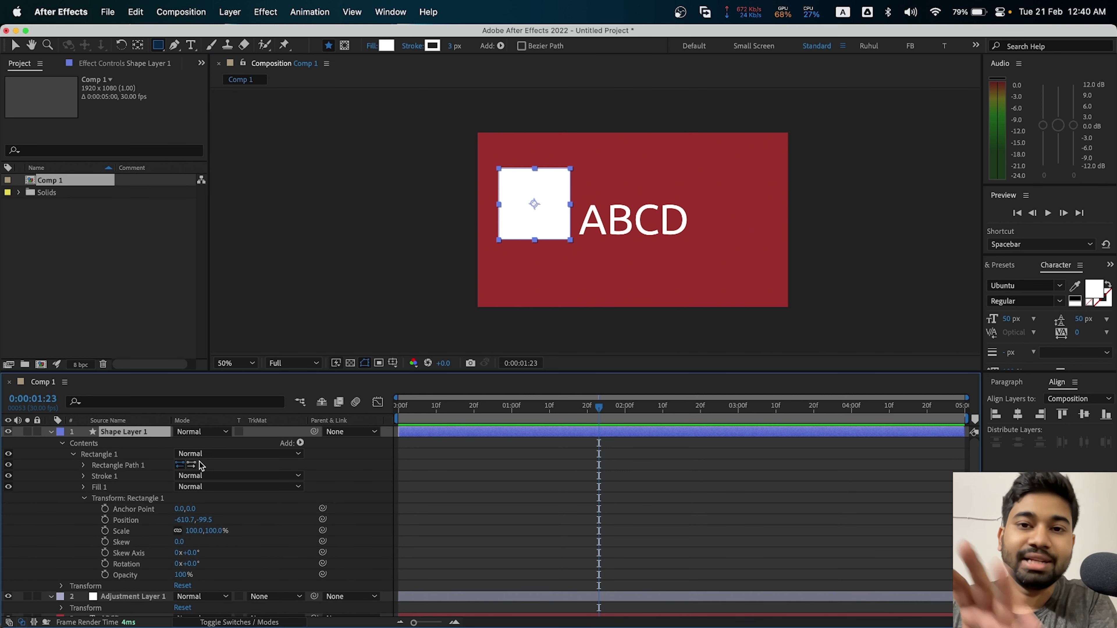
pyautogui.scroll(-3, 149, 534)
pyautogui.click(86, 520)
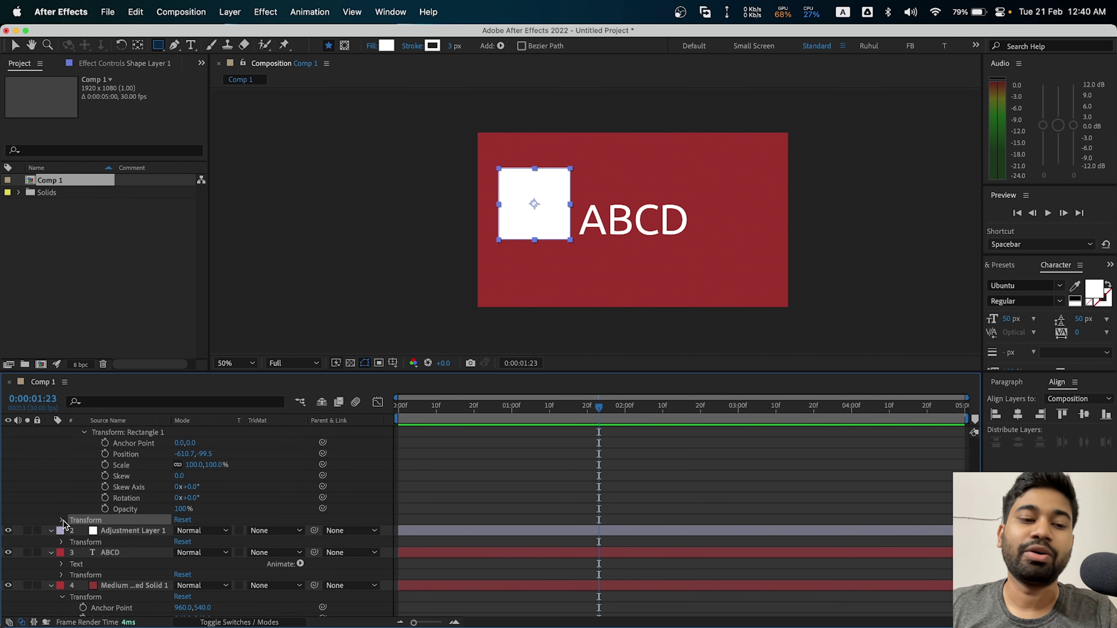
pyautogui.click(62, 520)
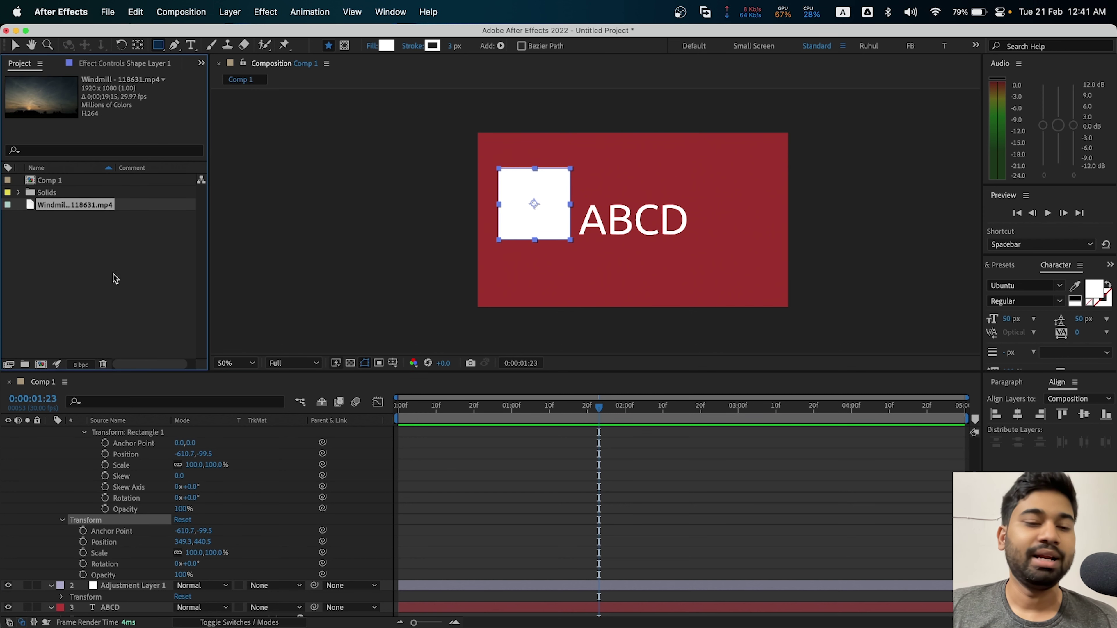
# Step: Add the windmill clip from the Project panel as the top layer of Comp 1
pyautogui.scroll(5, 49, 437)
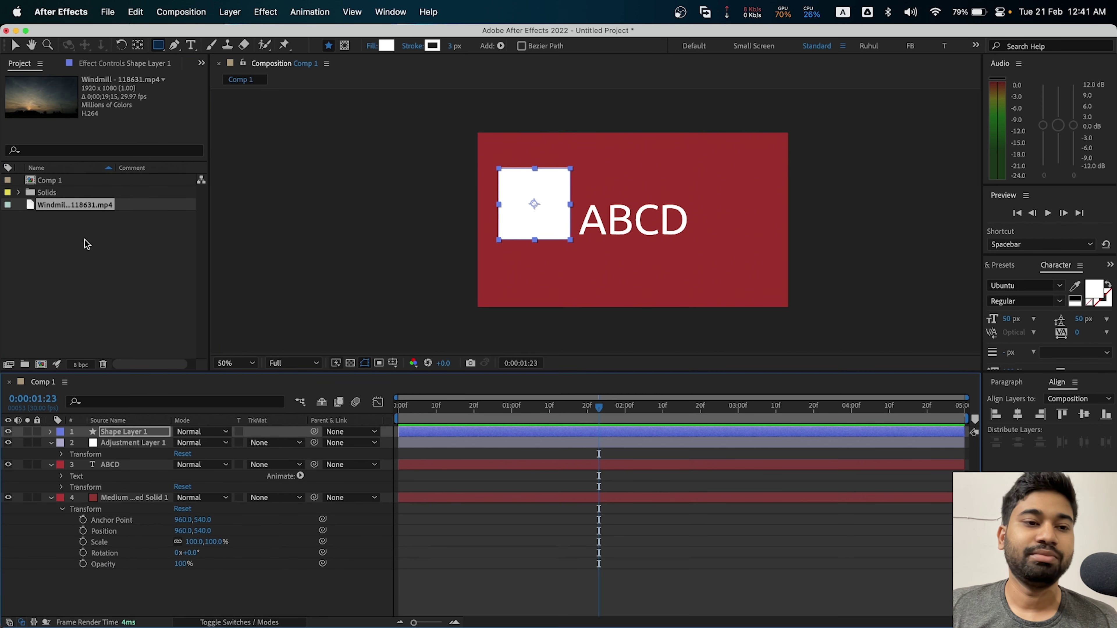
pyautogui.click(49, 432)
pyautogui.moveTo(74, 201); pyautogui.dragTo(141, 435)
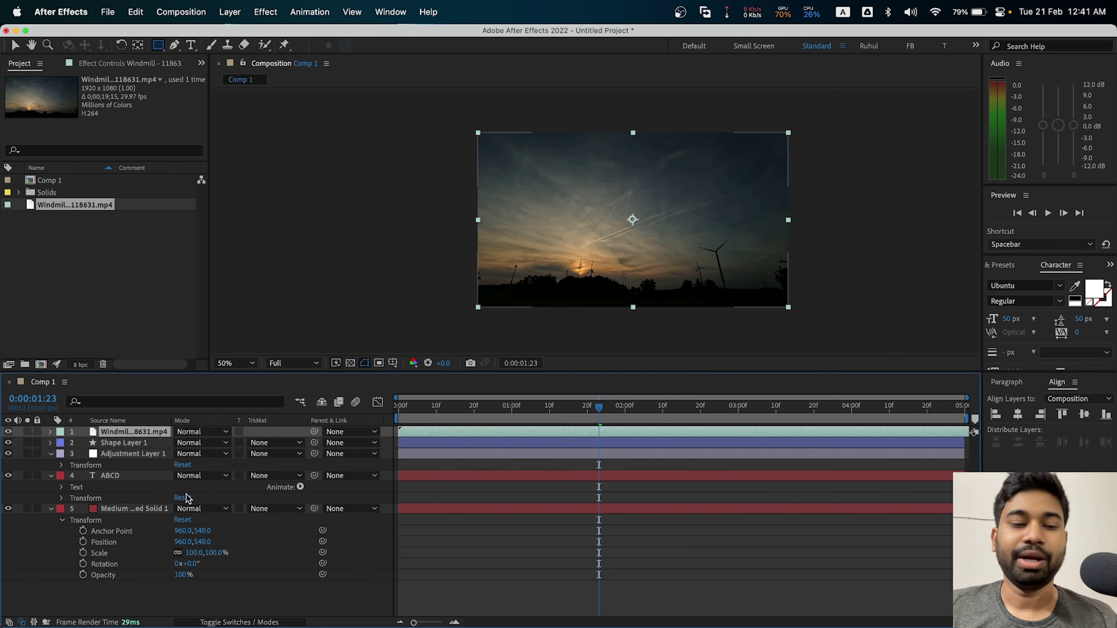
pyautogui.click(154, 443)
pyautogui.click(168, 434)
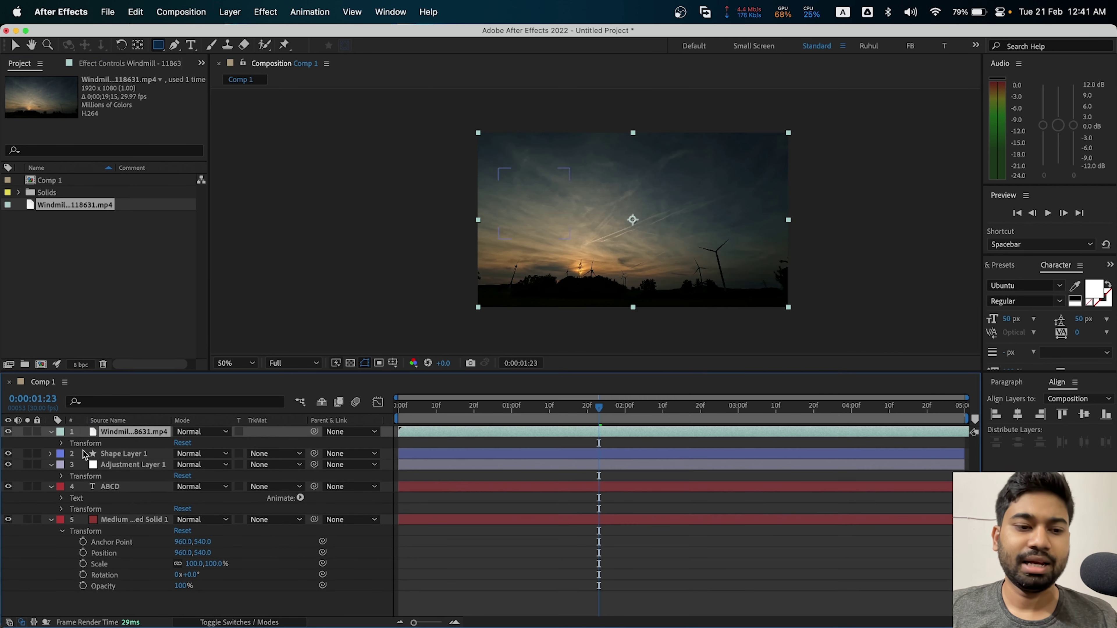
# Step: Shrink the windmill layer's Scale to about 89%, then clear the project selection
pyautogui.click(50, 433)
pyautogui.click(62, 443)
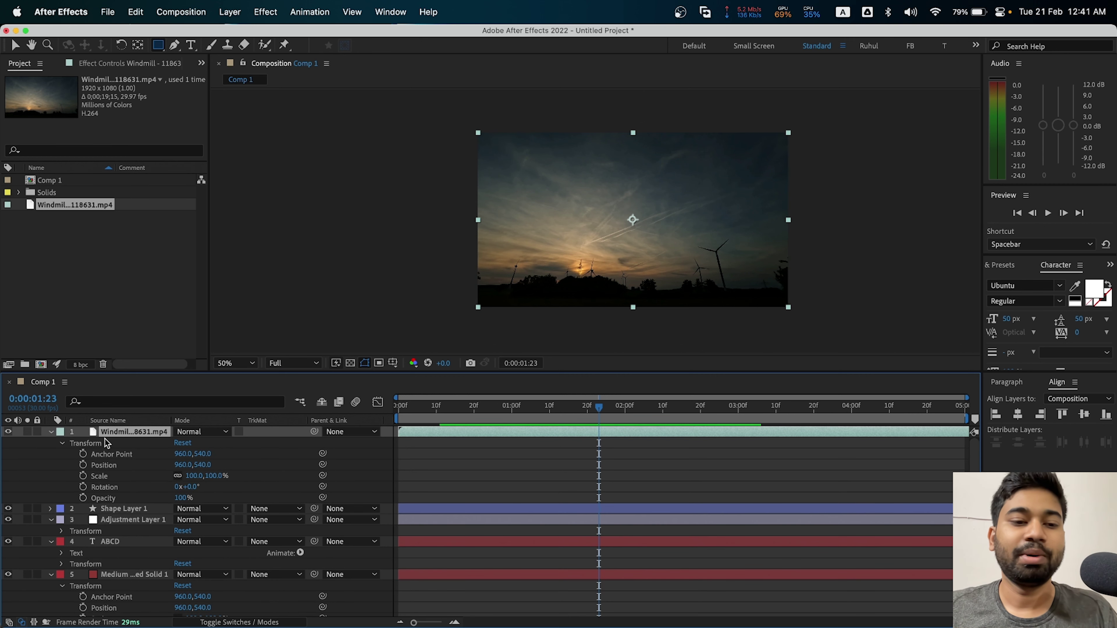
pyautogui.press('s')
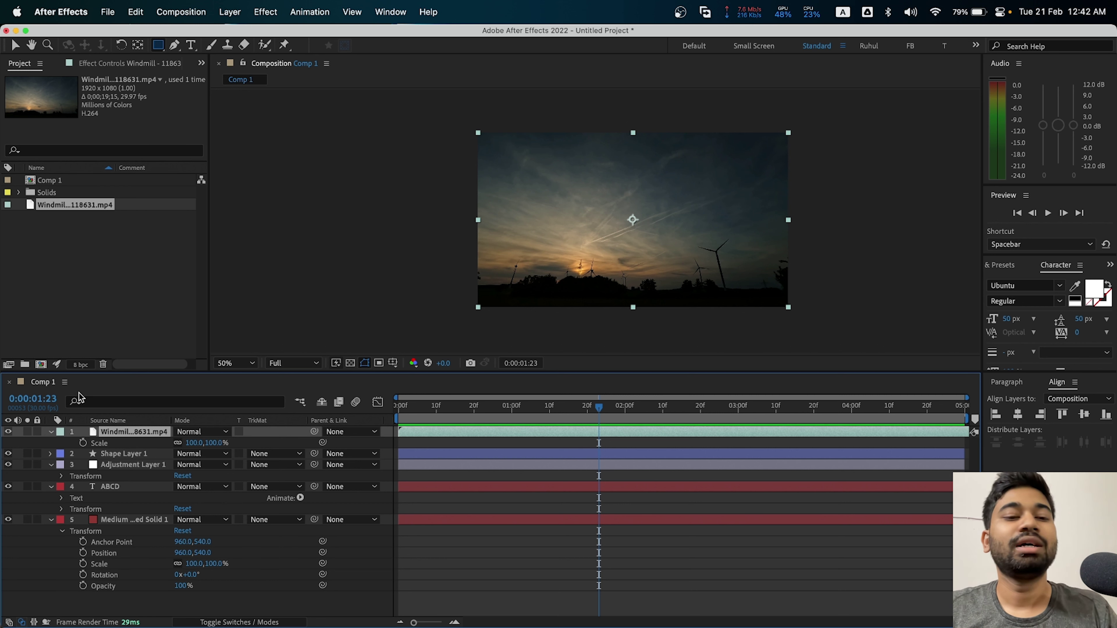
pyautogui.moveTo(209, 443); pyautogui.dragTo(202, 443)
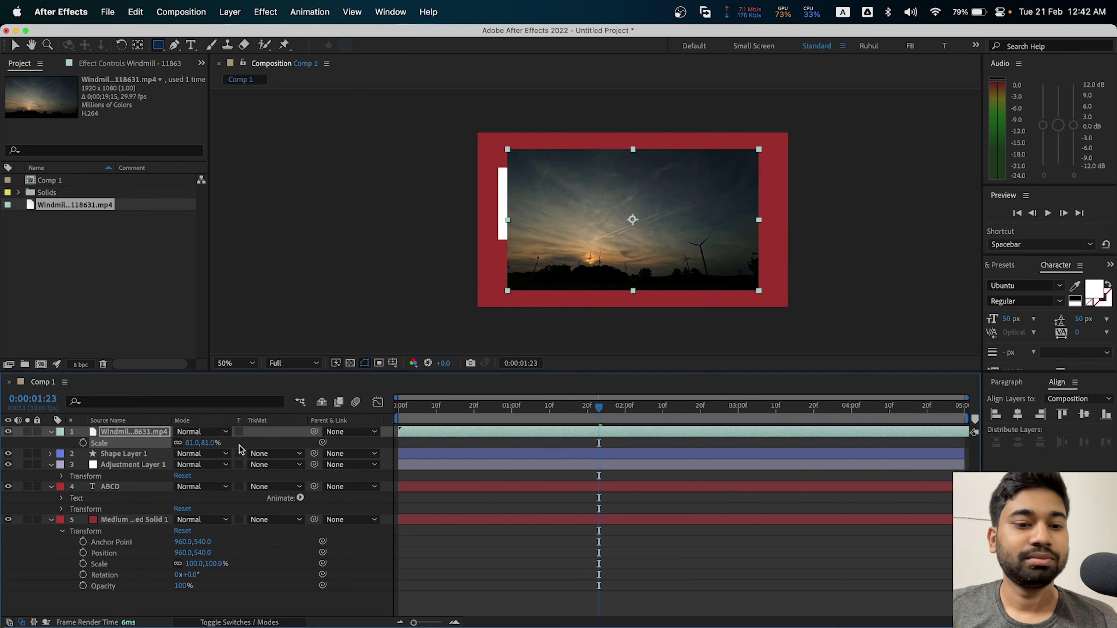
pyautogui.moveTo(201, 443); pyautogui.dragTo(225, 456)
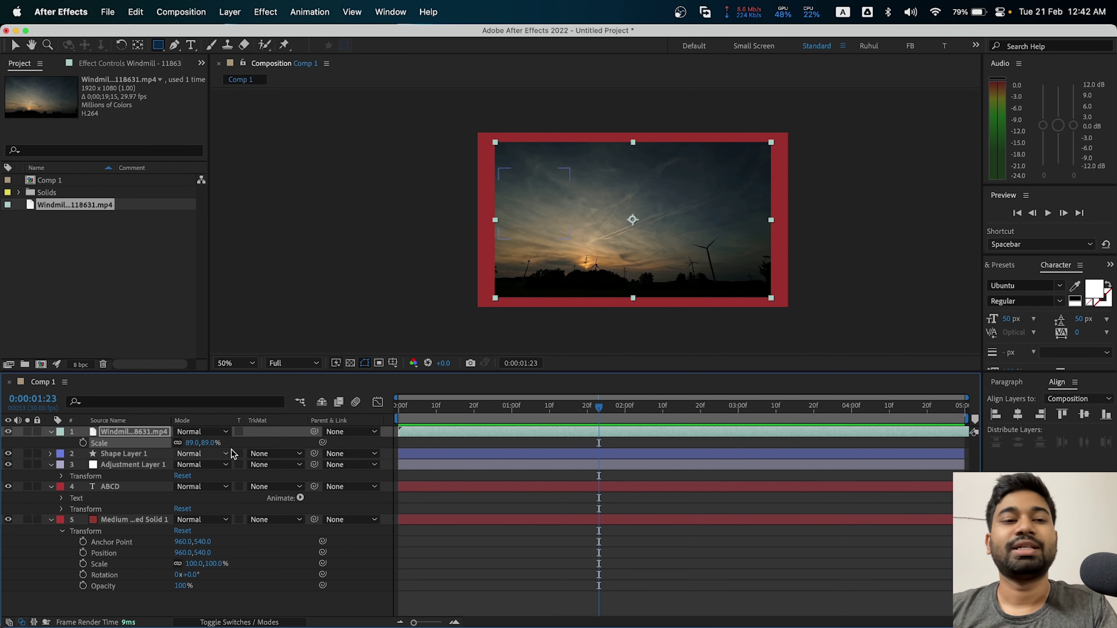
pyautogui.click(73, 284)
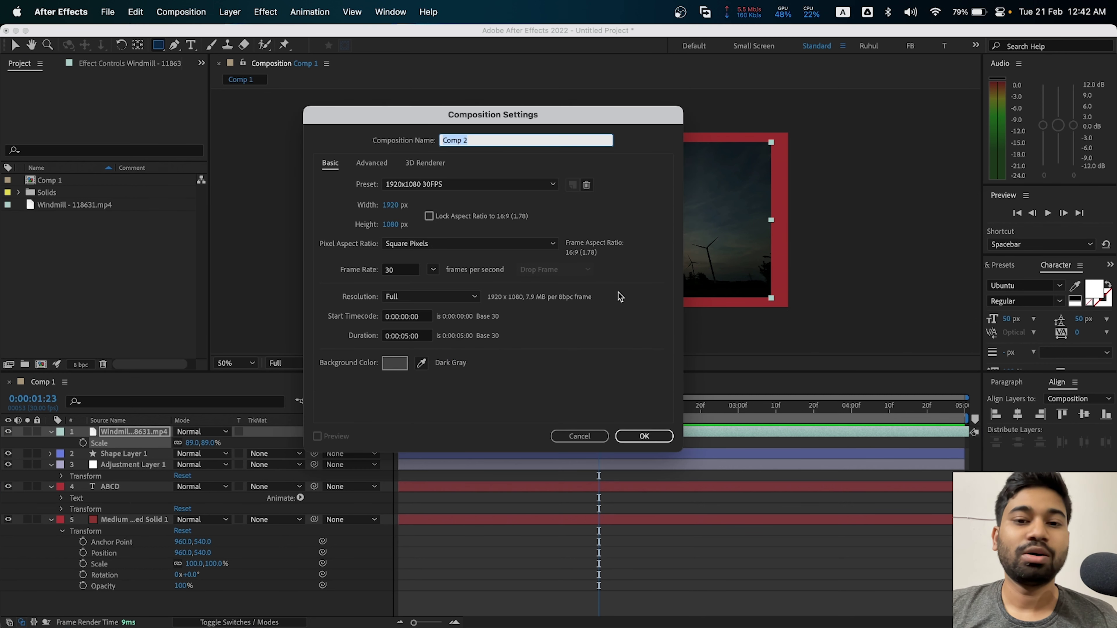
# Step: Create Comp 2 (1920x1080, 30 fps, five seconds) and nest it as Comp 1's top layer, showing its Transform
pyautogui.click(41, 364)
pyautogui.click(635, 434)
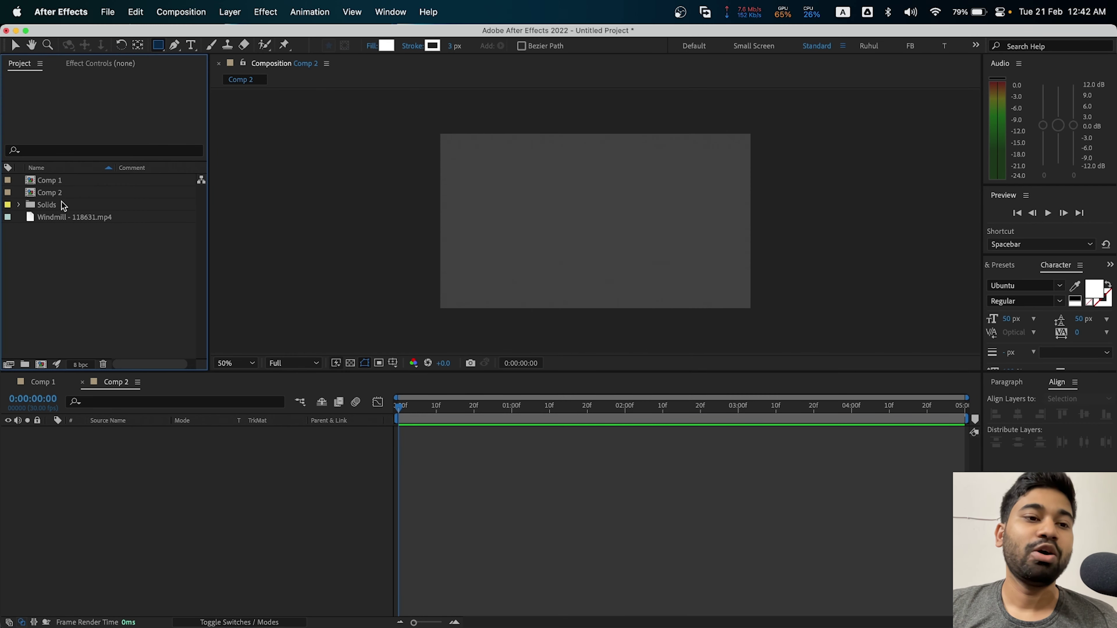
pyautogui.click(62, 193)
pyautogui.click(59, 381)
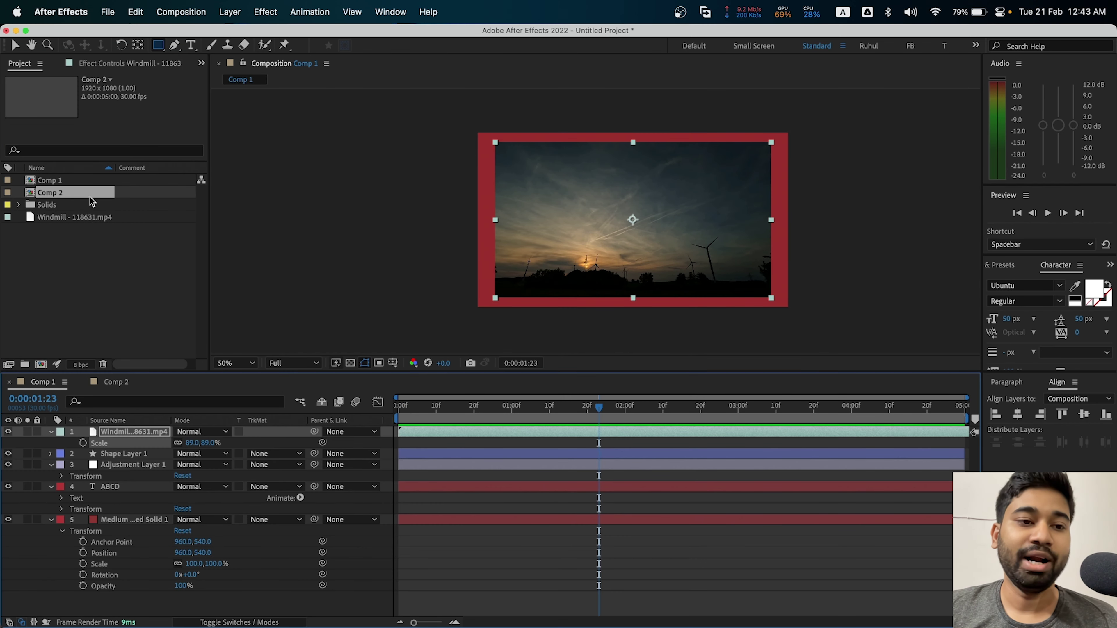
pyautogui.moveTo(90, 195)
pyautogui.mouseDown()
pyautogui.moveTo(113, 435)
pyautogui.moveTo(264, 440)
pyautogui.mouseUp()
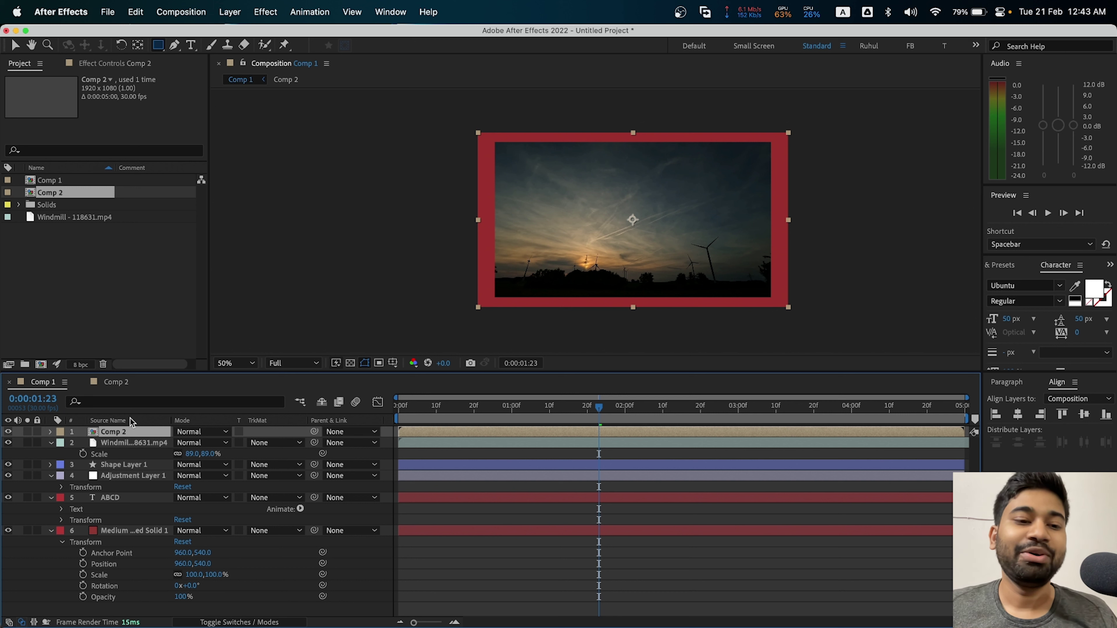
pyautogui.click(50, 432)
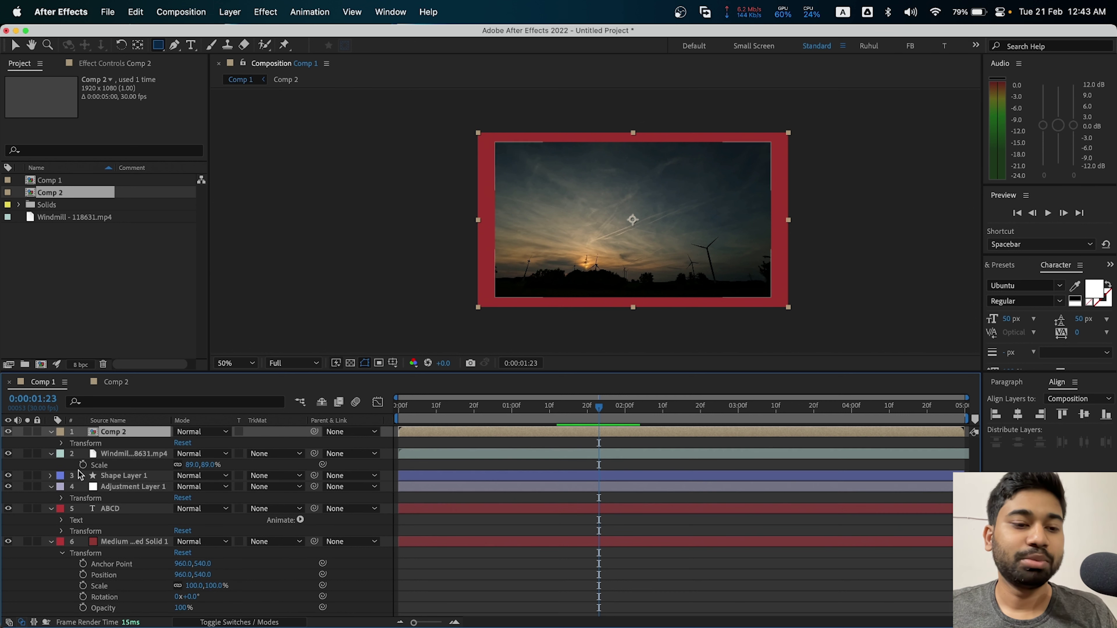
pyautogui.click(62, 443)
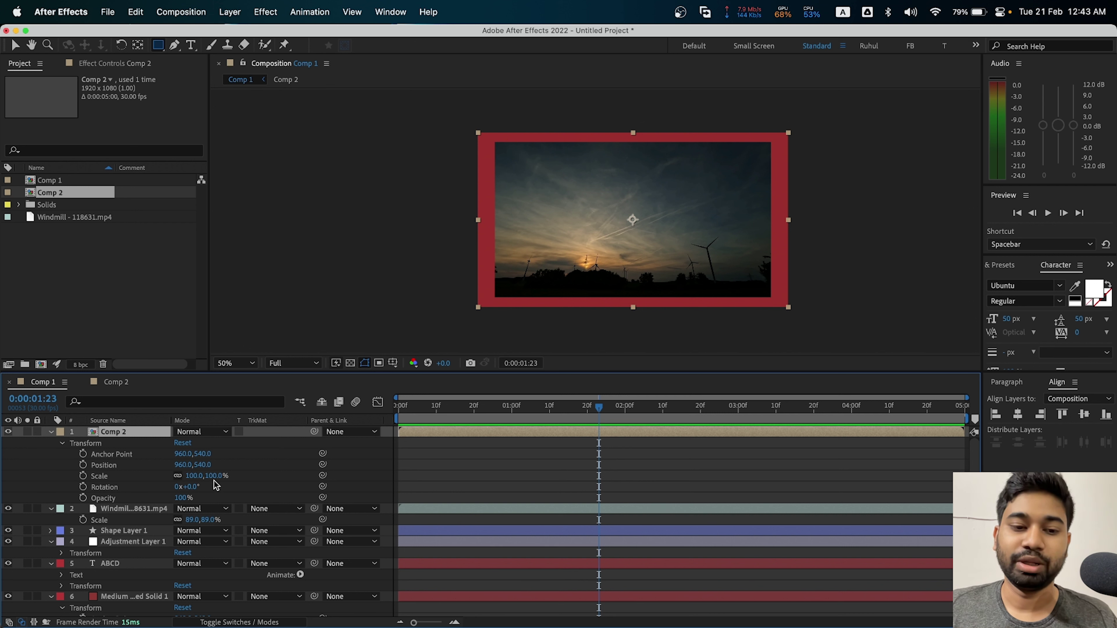
# Step: Try scaling Comp 2 to 123%, undo back to 100%, and preview frames along the timeline
pyautogui.moveTo(207, 476); pyautogui.dragTo(238, 486)
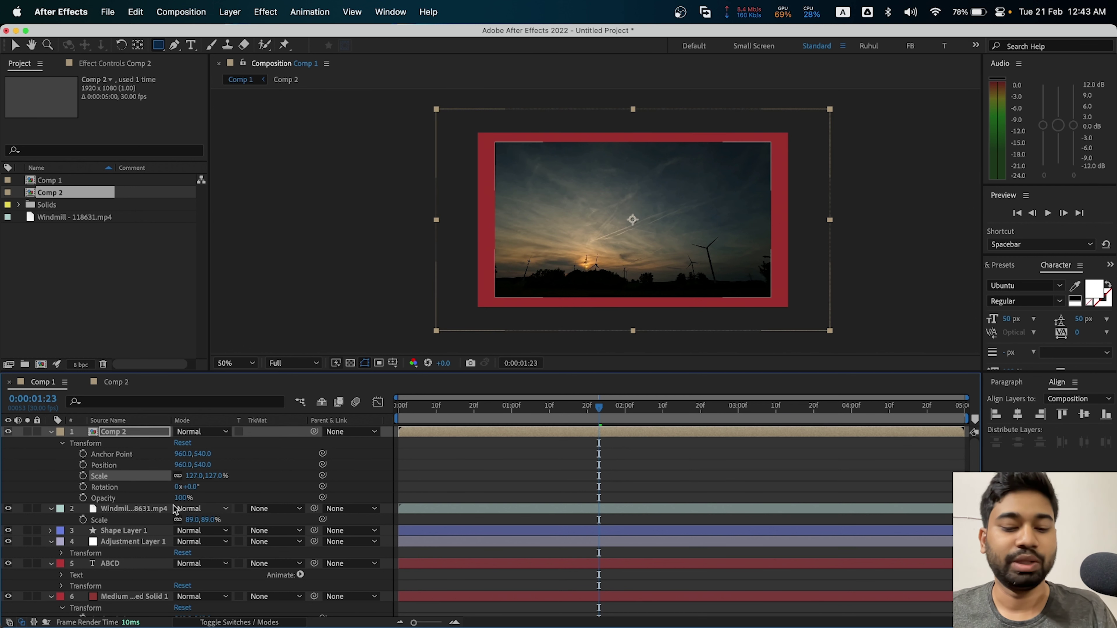
pyautogui.press('super+z')
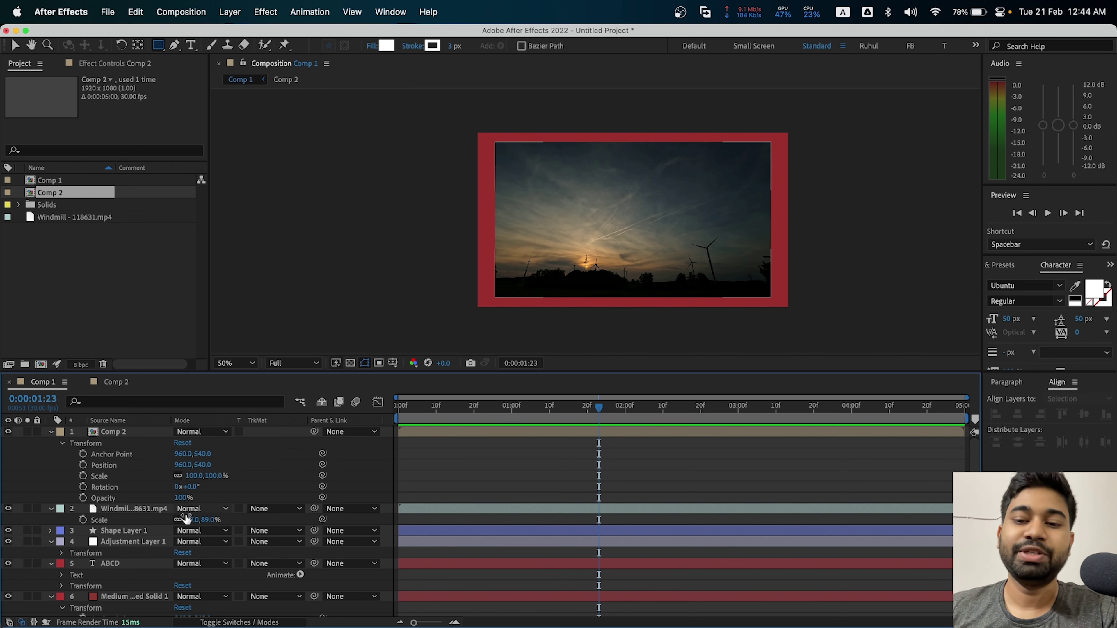
pyautogui.moveTo(534, 408); pyautogui.dragTo(798, 409)
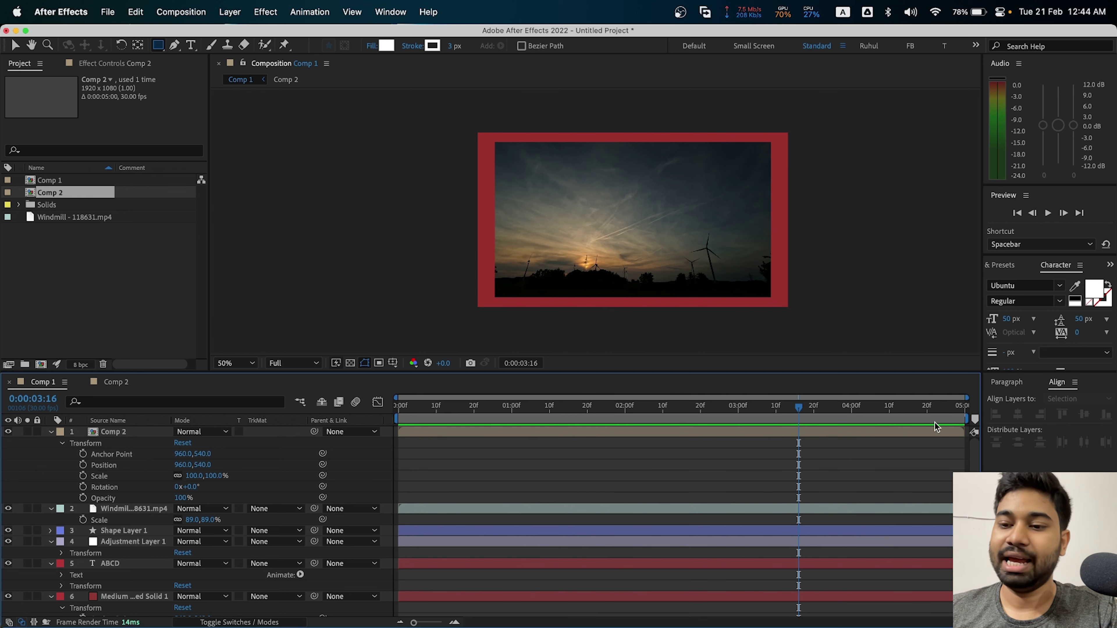
pyautogui.click(965, 409)
pyautogui.click(485, 408)
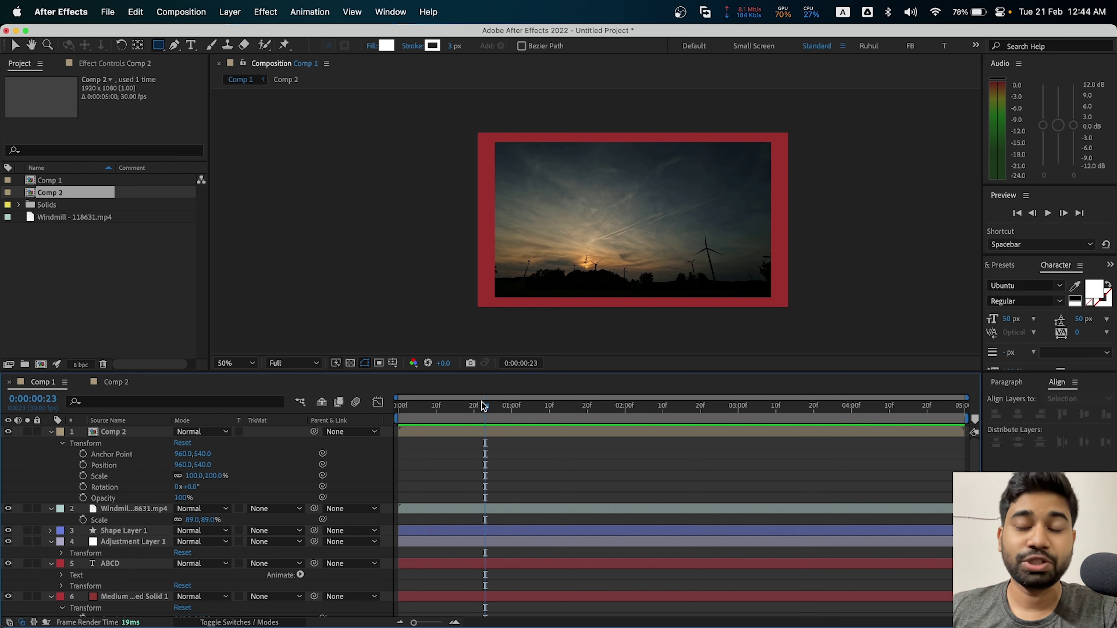
# Step: Shift the Windmill clip so it starts a couple of frames later
pyautogui.click(935, 508)
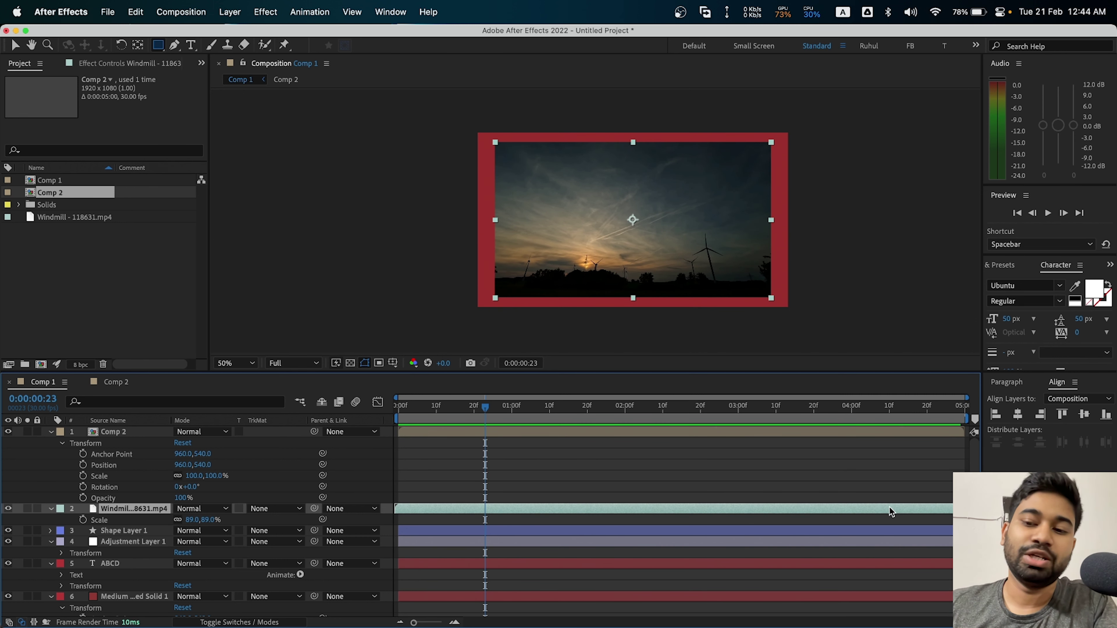
pyautogui.moveTo(433, 509); pyautogui.dragTo(441, 513)
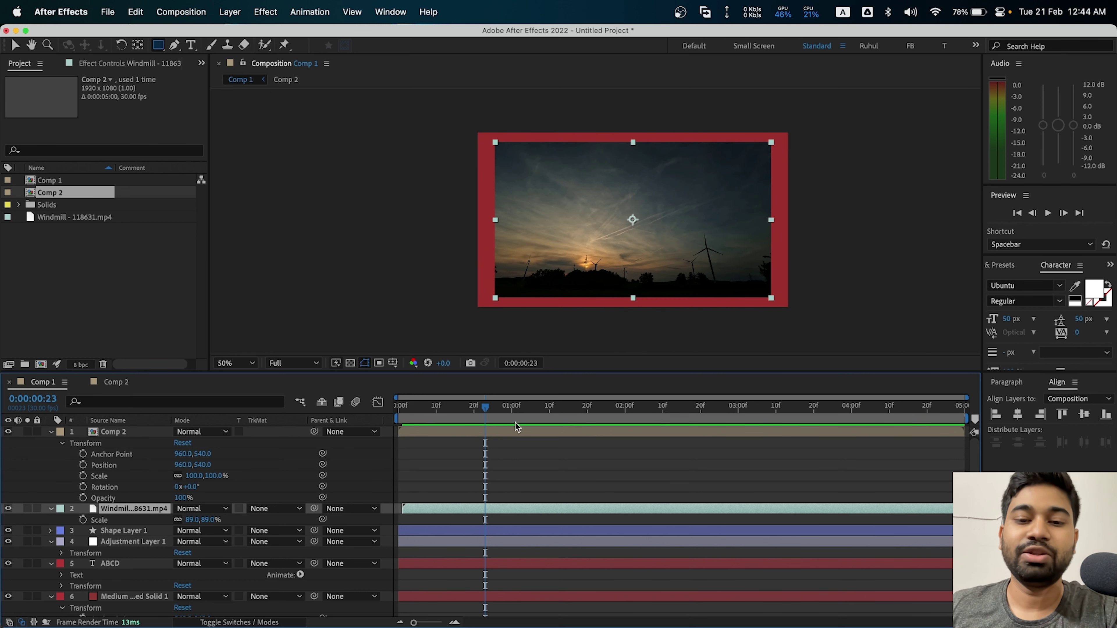
pyautogui.moveTo(515, 422)
pyautogui.mouseDown()
pyautogui.moveTo(983, 425)
pyautogui.moveTo(546, 422)
pyautogui.mouseUp()
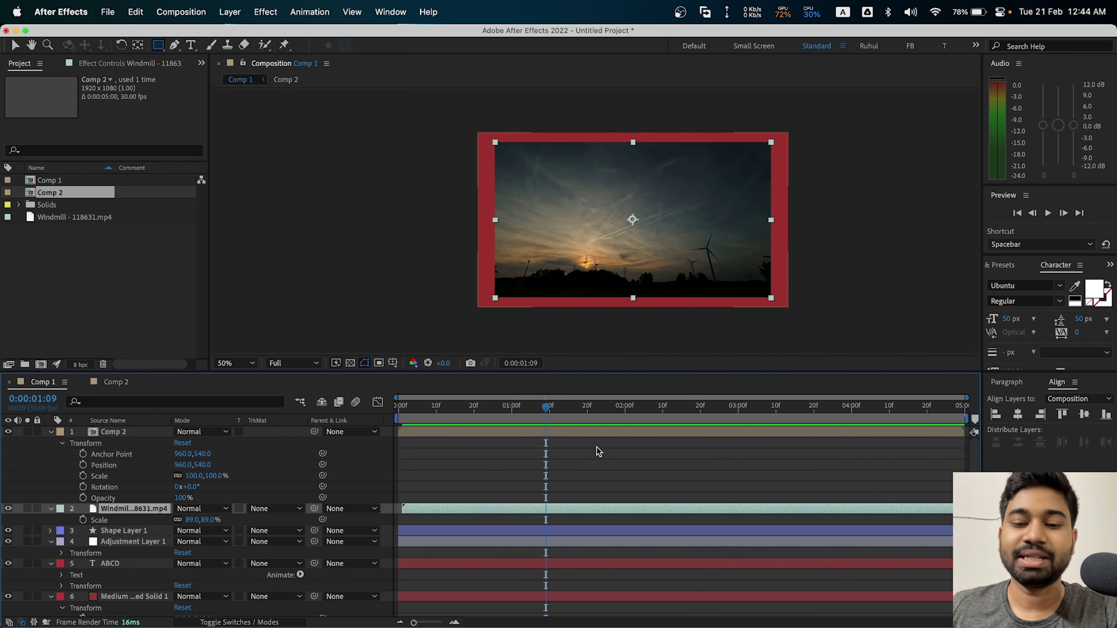
# Step: Select the layers from Comp 2 through Adjustment Layer 1 together
pyautogui.click(110, 432)
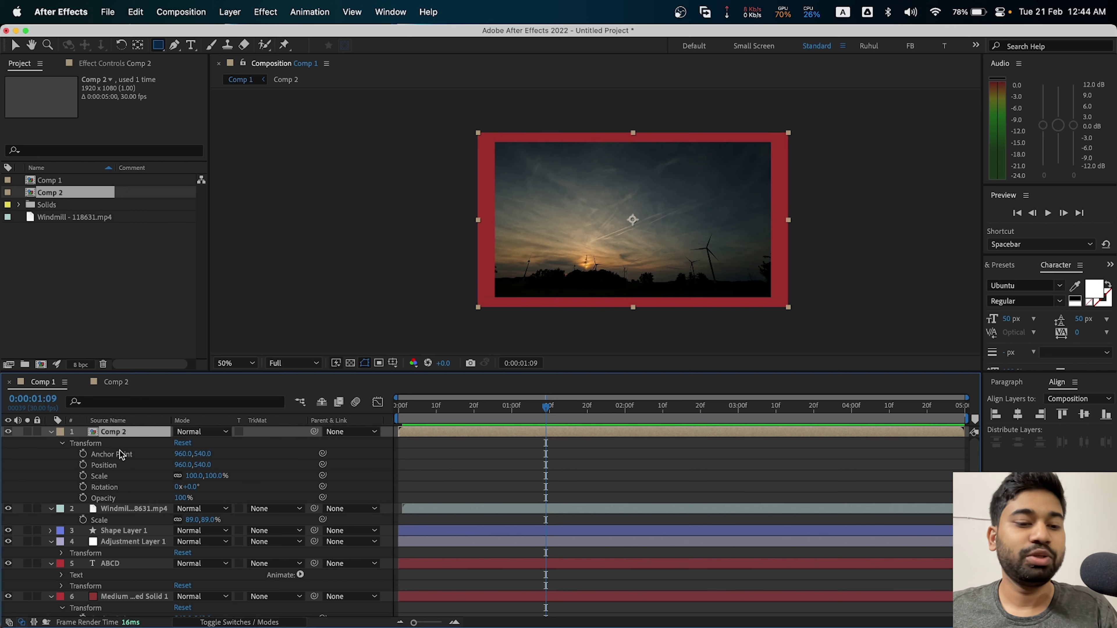
pyautogui.scroll(-2, 131, 524)
pyautogui.keyDown('shift'); pyautogui.click(134, 521); pyautogui.keyUp('shift')
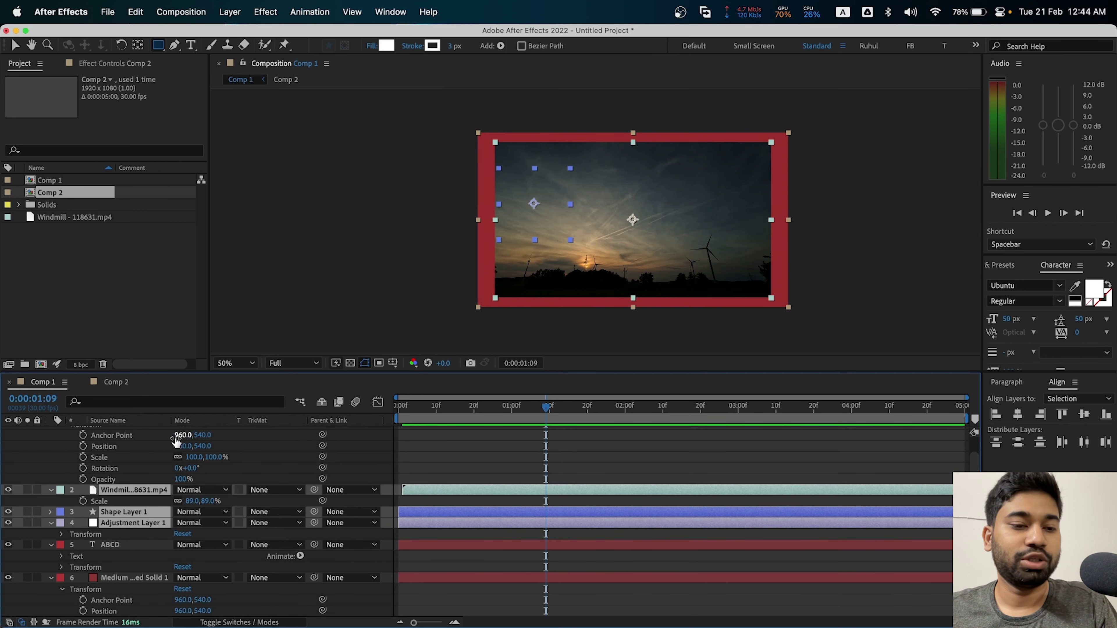
# Step: Delete the four selected layers, leaving only ABCD and the red solid
pyautogui.scroll(2, 147, 483)
pyautogui.press('Delete')
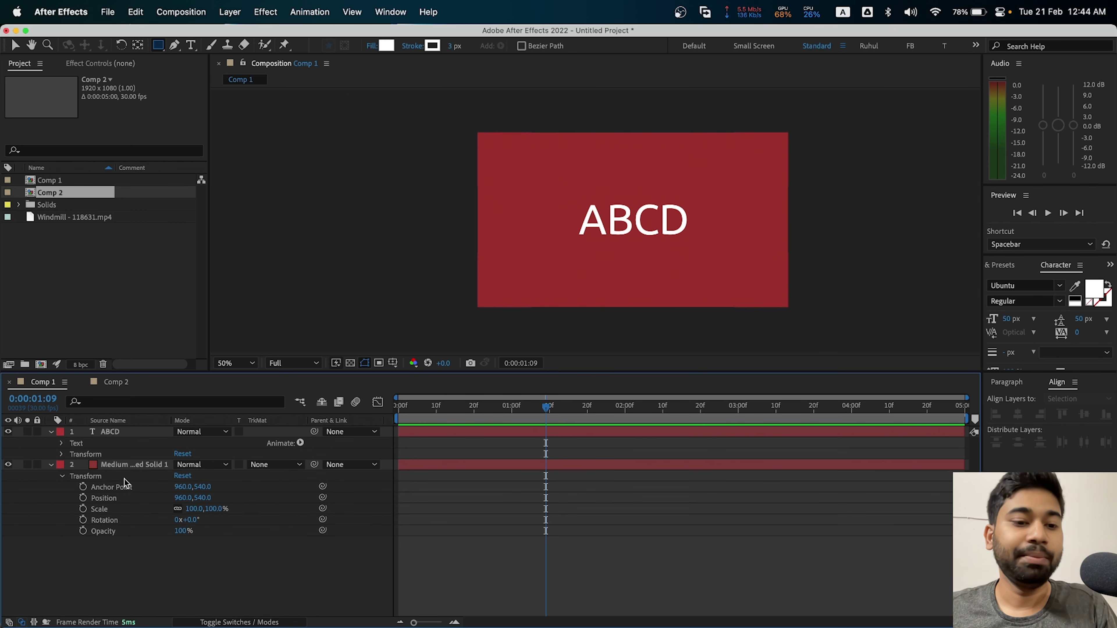
pyautogui.click(302, 487)
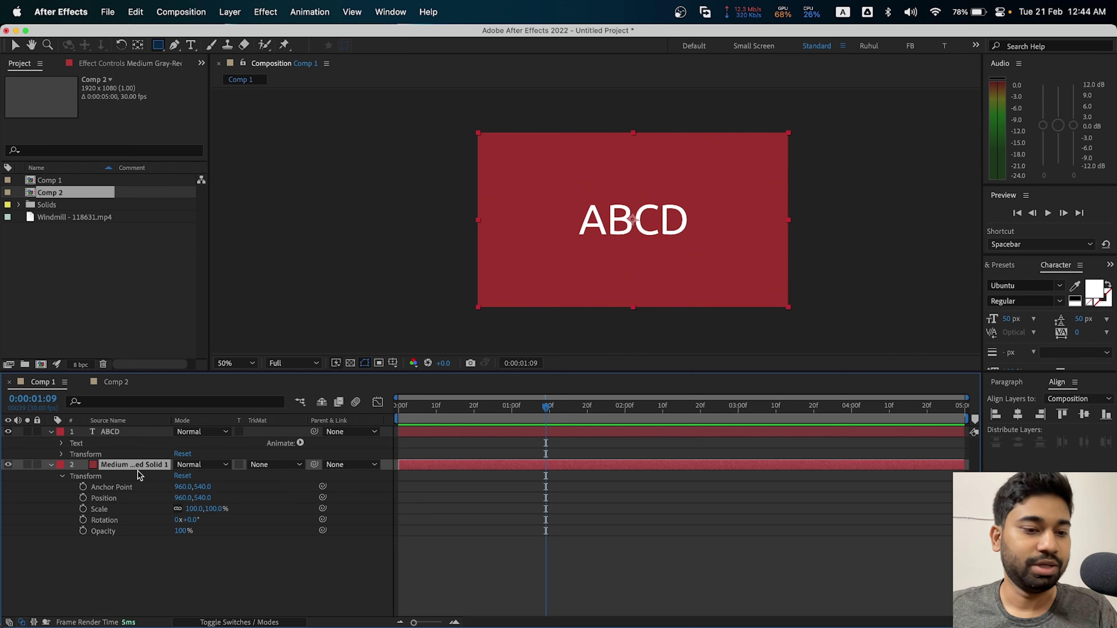
# Step: Trim the red solid's out-point to end exactly at 0:00:02:00
pyautogui.click(51, 466)
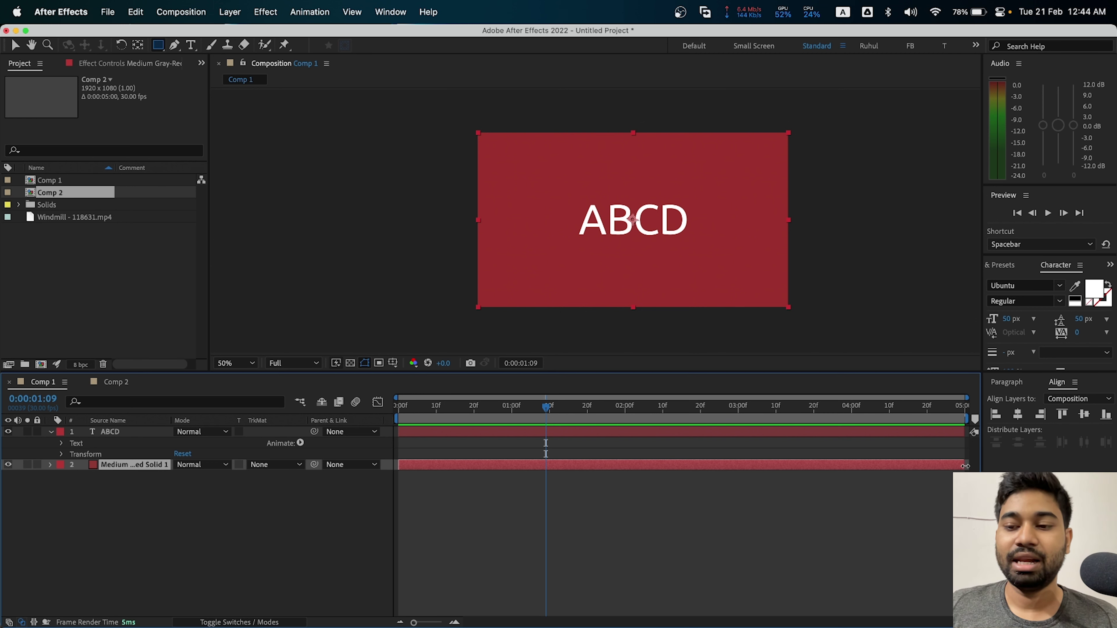
pyautogui.moveTo(965, 466); pyautogui.dragTo(620, 461)
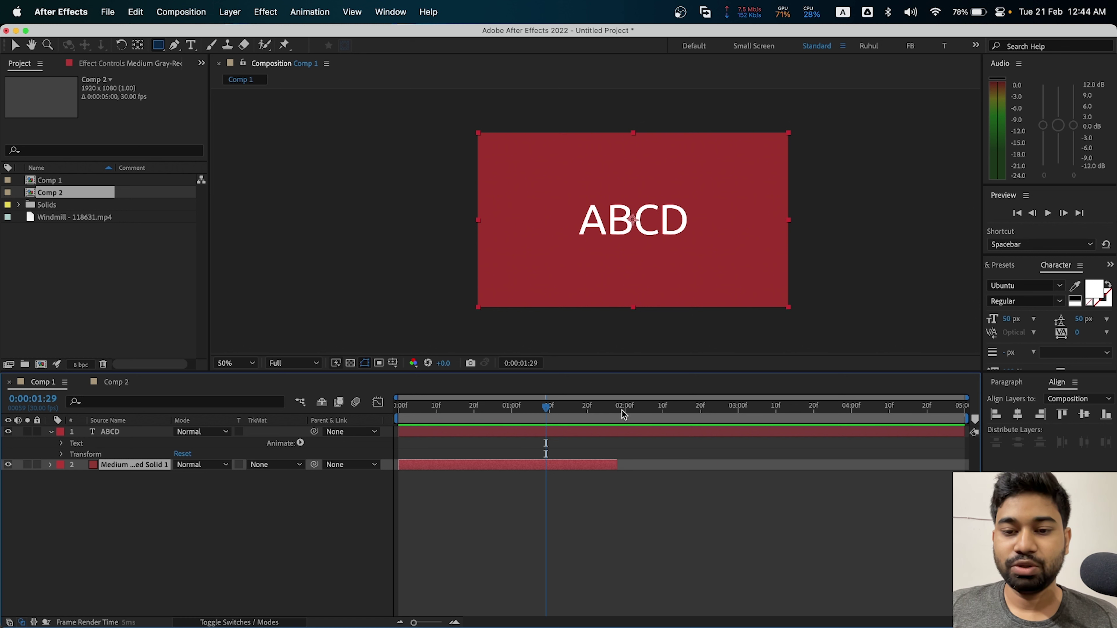
pyautogui.moveTo(629, 411); pyautogui.dragTo(625, 414)
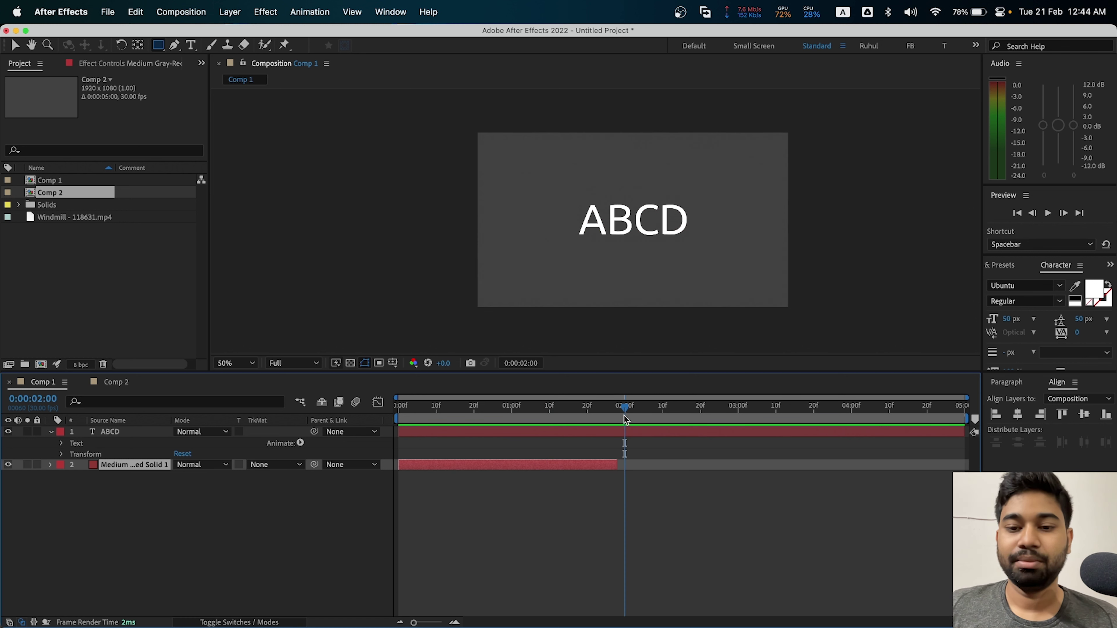
pyautogui.moveTo(621, 466); pyautogui.dragTo(625, 465)
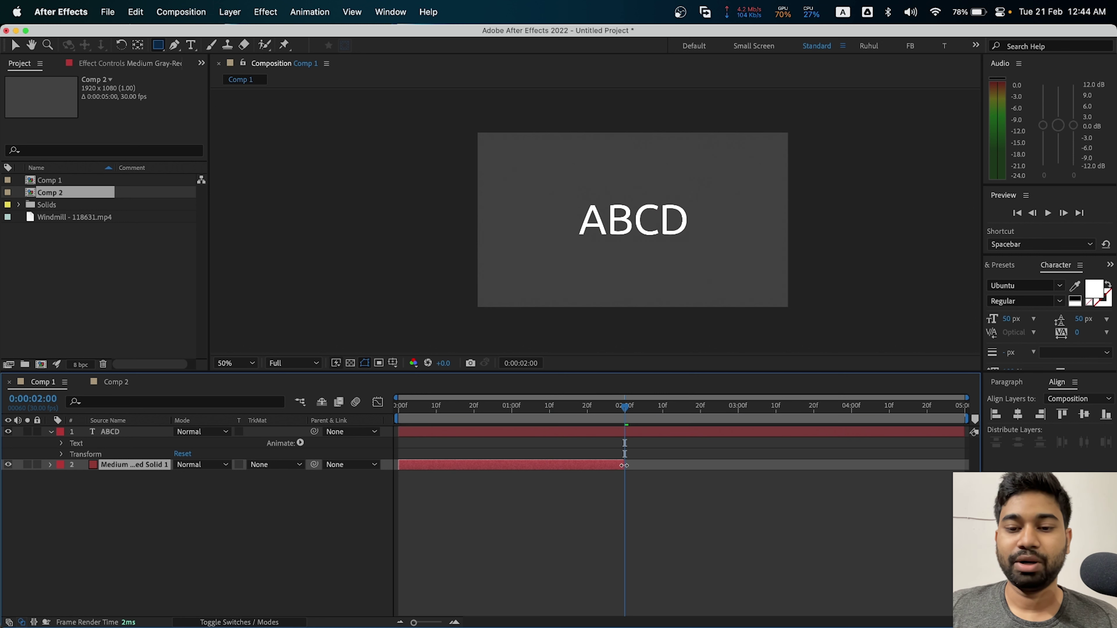
pyautogui.moveTo(623, 421)
pyautogui.mouseDown()
pyautogui.moveTo(588, 423)
pyautogui.moveTo(723, 419)
pyautogui.mouseUp()
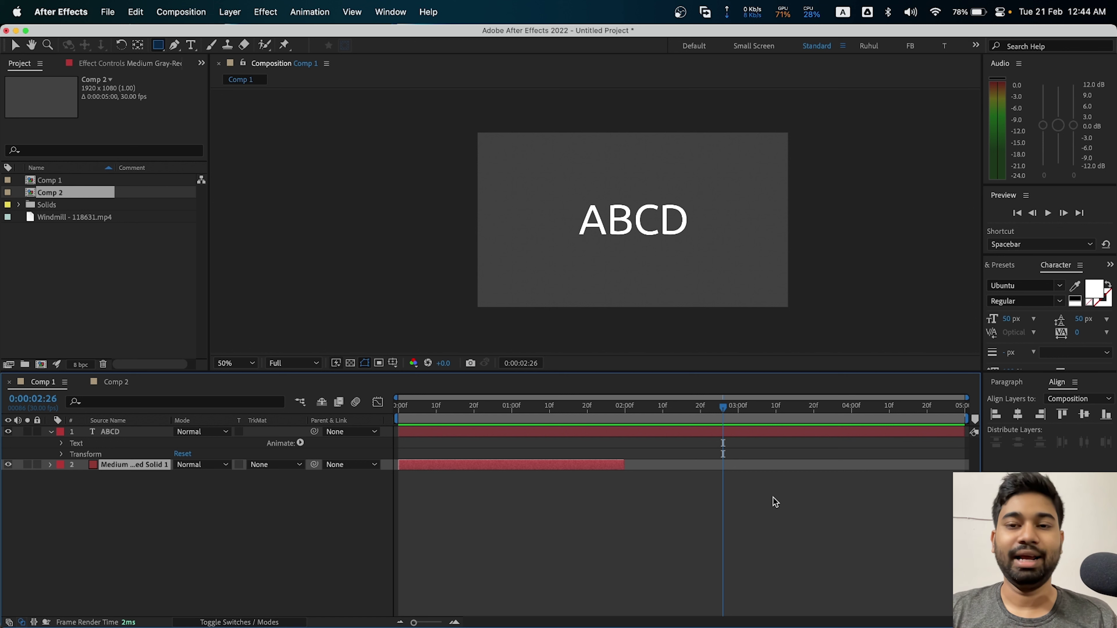
# Step: Create a full-frame green solid and move it below the red solid in the layer stack
pyautogui.click(219, 610)
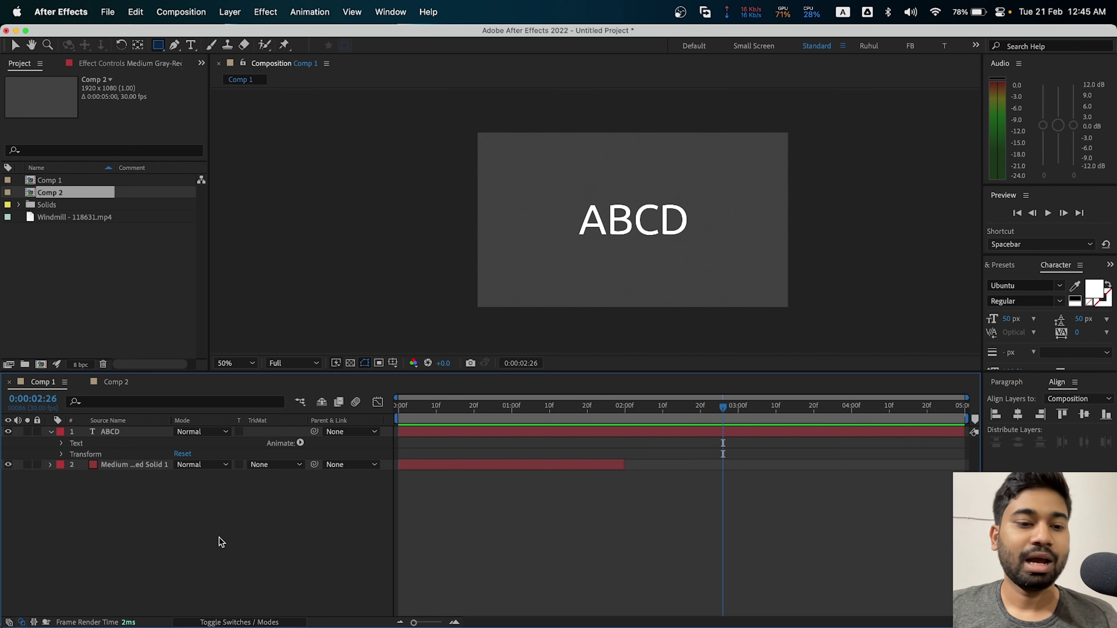
pyautogui.rightClick(221, 502)
pyautogui.moveTo(263, 518)
pyautogui.click(396, 548)
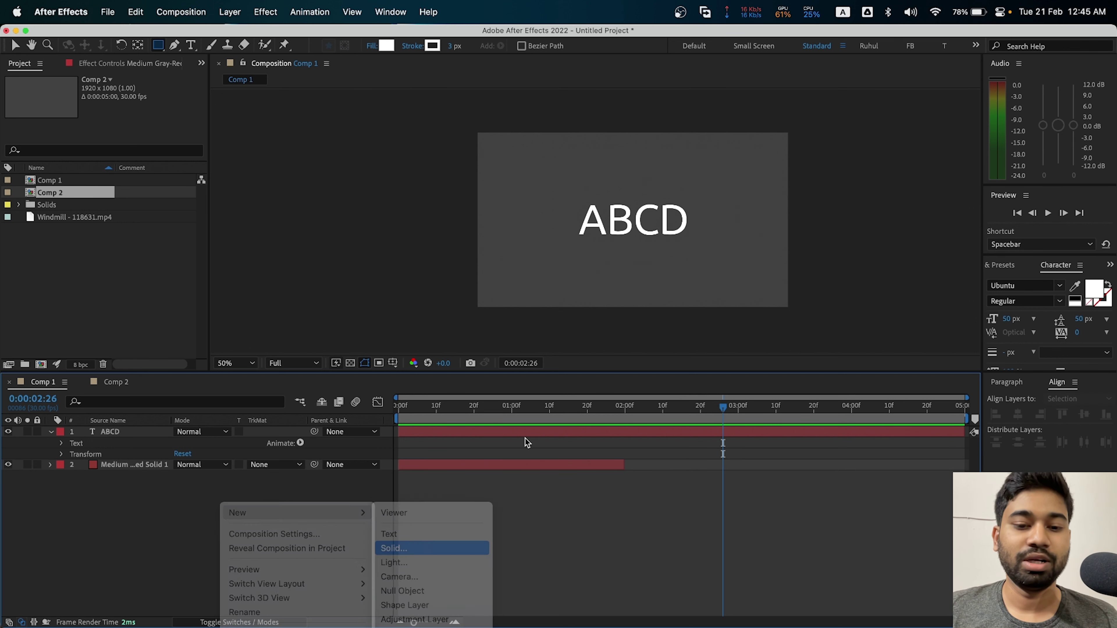
pyautogui.click(462, 396)
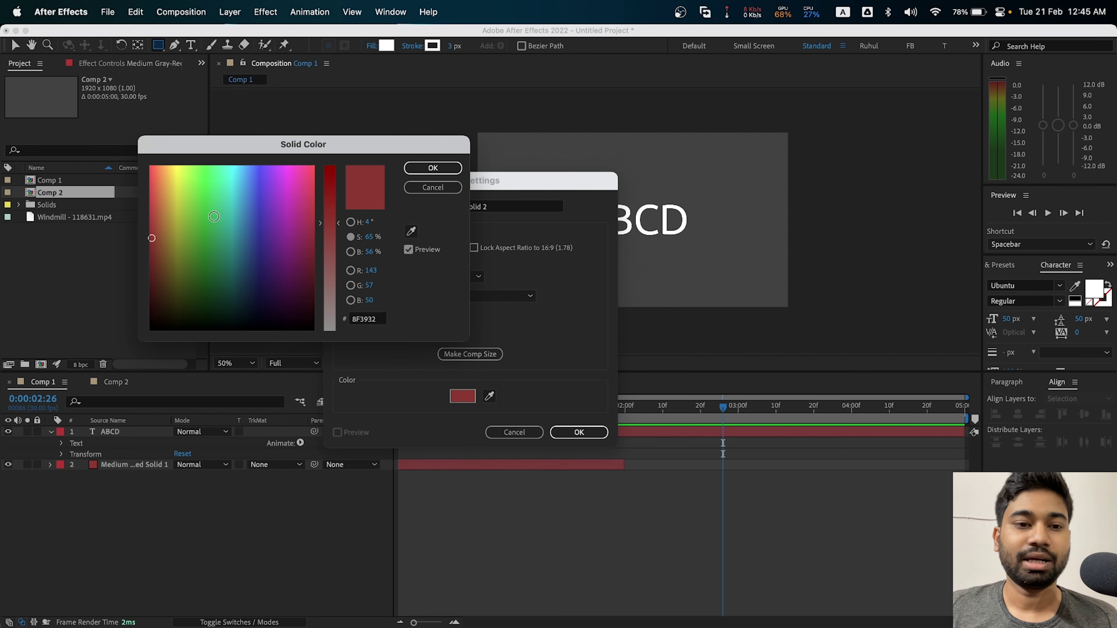
pyautogui.click(225, 216)
pyautogui.click(416, 167)
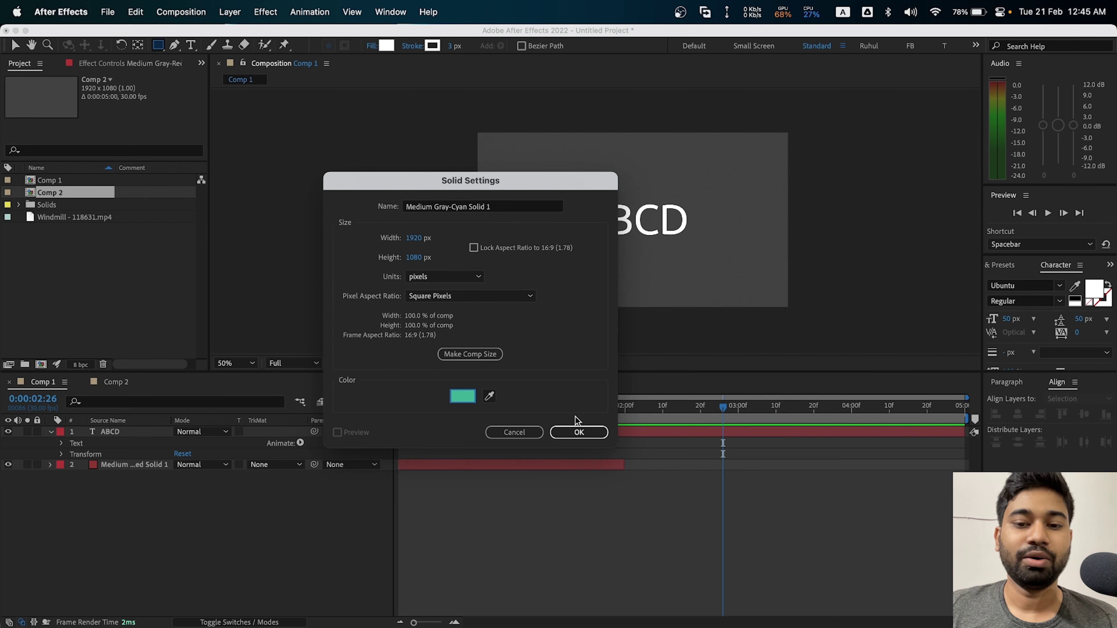
pyautogui.click(578, 432)
pyautogui.moveTo(126, 434); pyautogui.dragTo(128, 518)
pyautogui.moveTo(457, 407)
pyautogui.mouseDown()
pyautogui.moveTo(590, 443)
pyautogui.moveTo(684, 447)
pyautogui.moveTo(512, 411)
pyautogui.mouseUp()
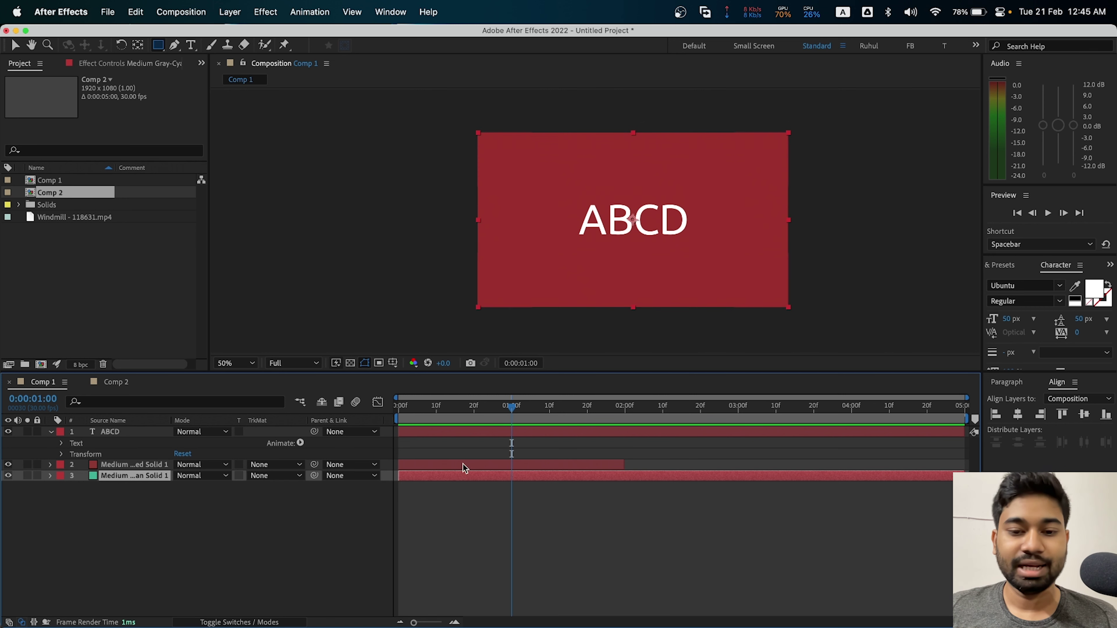
# Step: Create a full-frame royal blue solid and drag it to the bottom, under the green solid
pyautogui.click(528, 465)
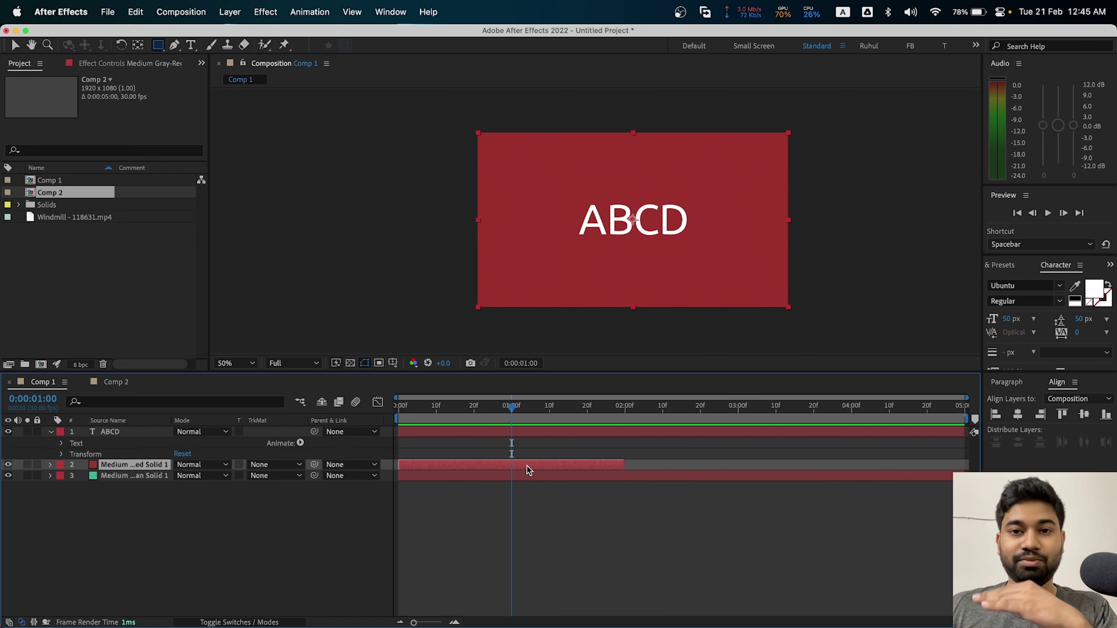
pyautogui.click(220, 585)
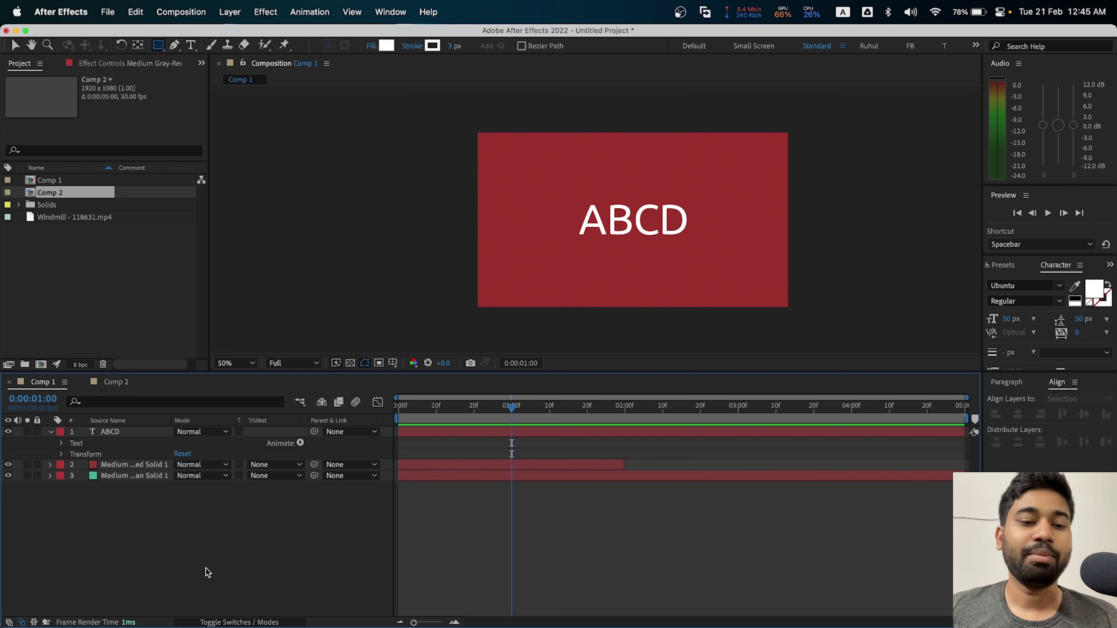
pyautogui.rightClick(100, 589)
pyautogui.moveTo(141, 515)
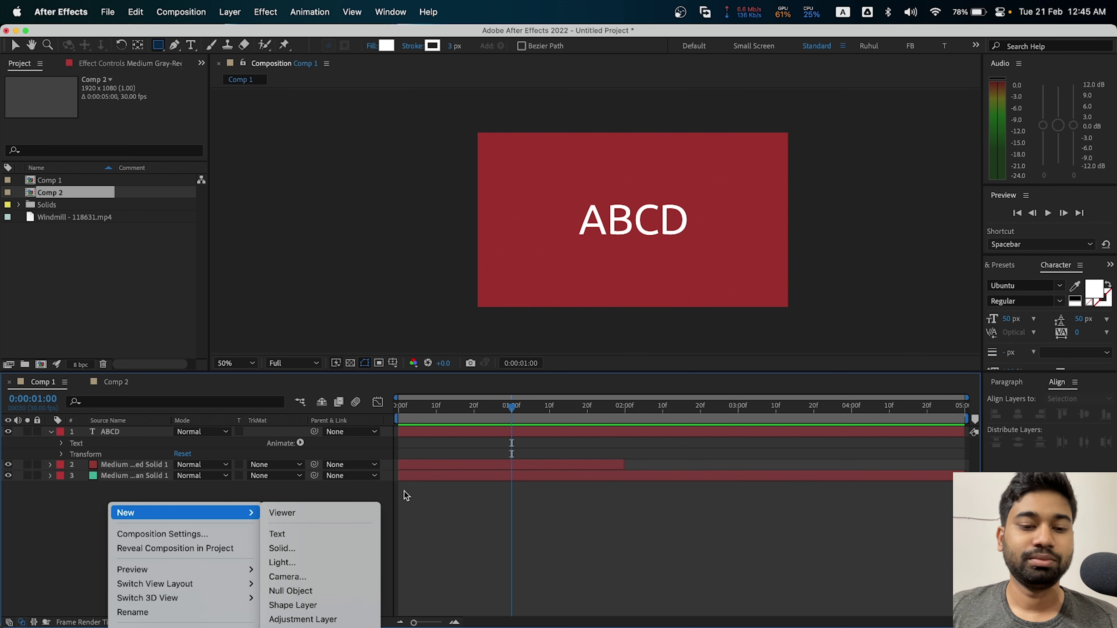
pyautogui.click(328, 549)
pyautogui.click(463, 396)
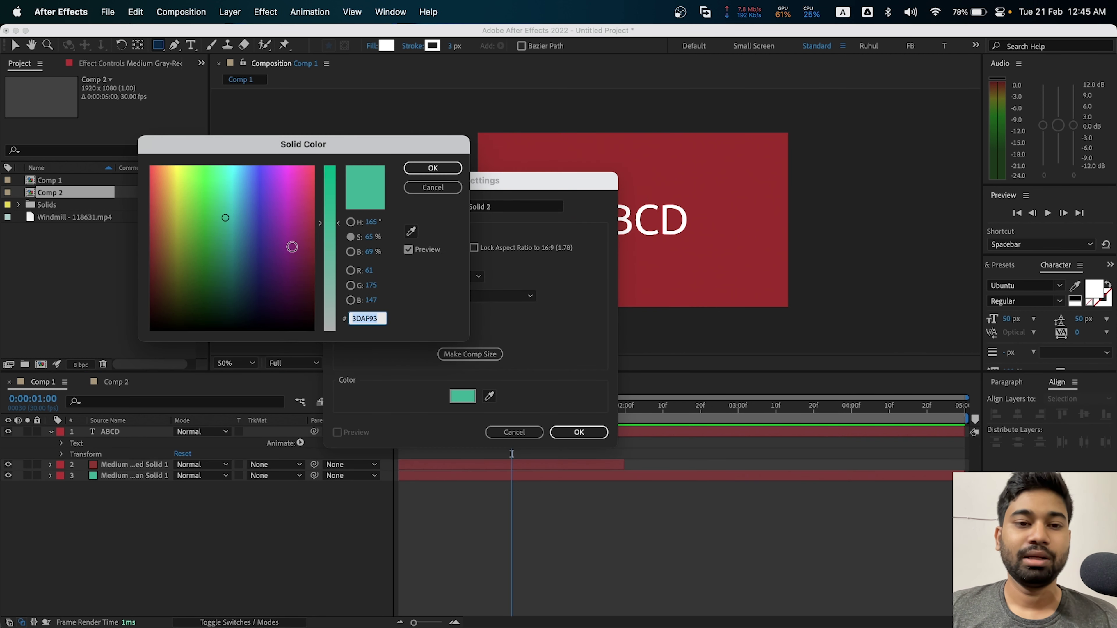
pyautogui.click(245, 253)
pyautogui.click(433, 168)
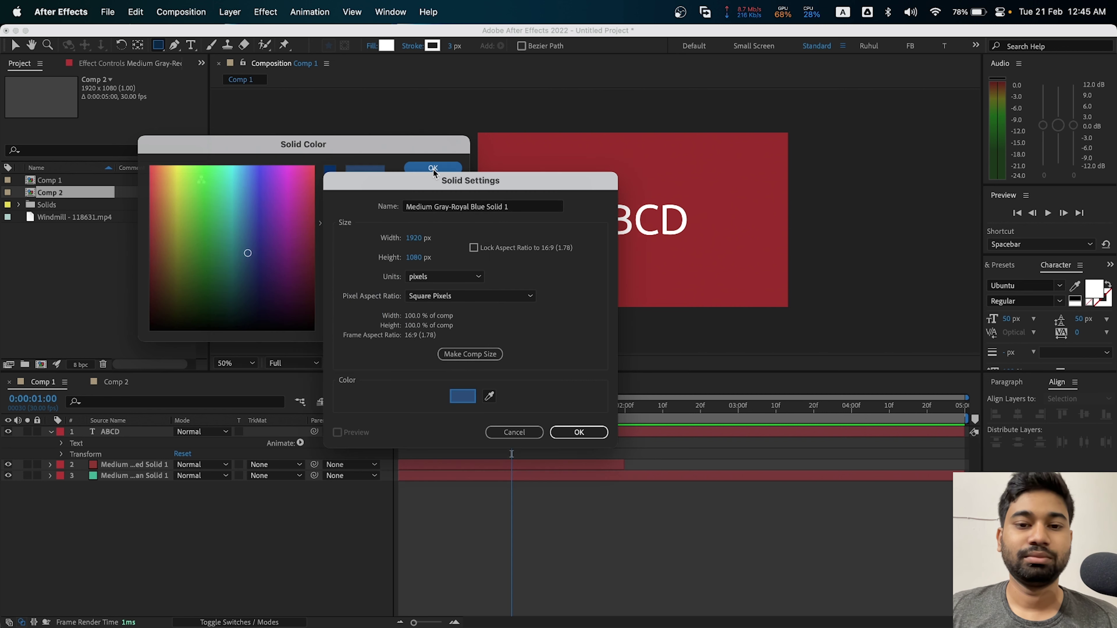
pyautogui.click(579, 432)
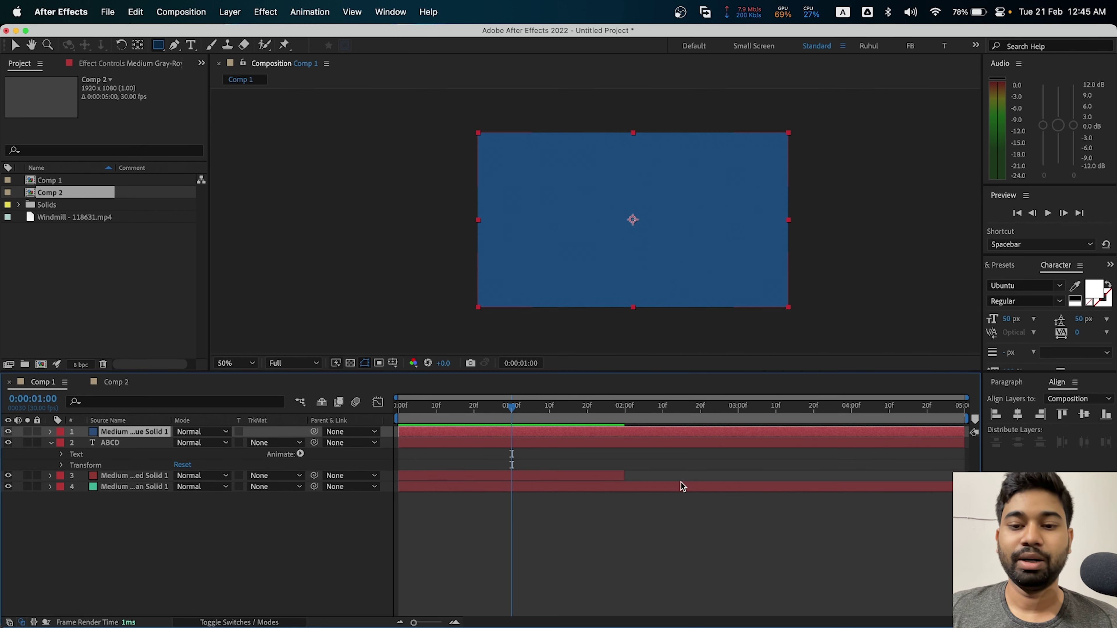
pyautogui.moveTo(151, 431); pyautogui.dragTo(155, 528)
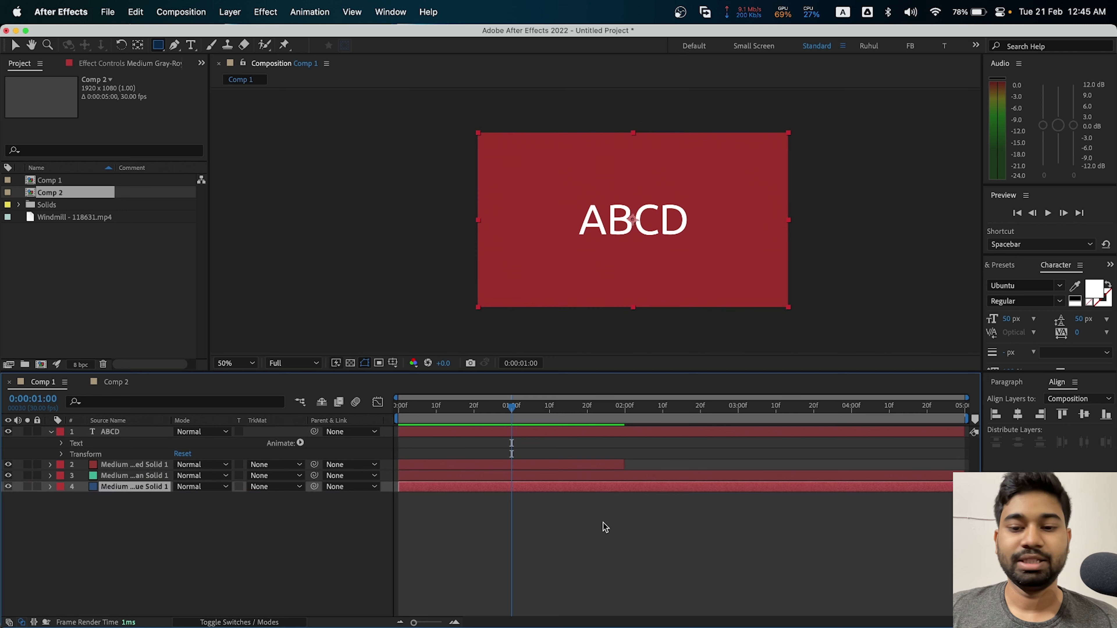
# Step: Trim the green solid to end around 03:00 and preview the colour change
pyautogui.click(605, 437)
pyautogui.click(693, 411)
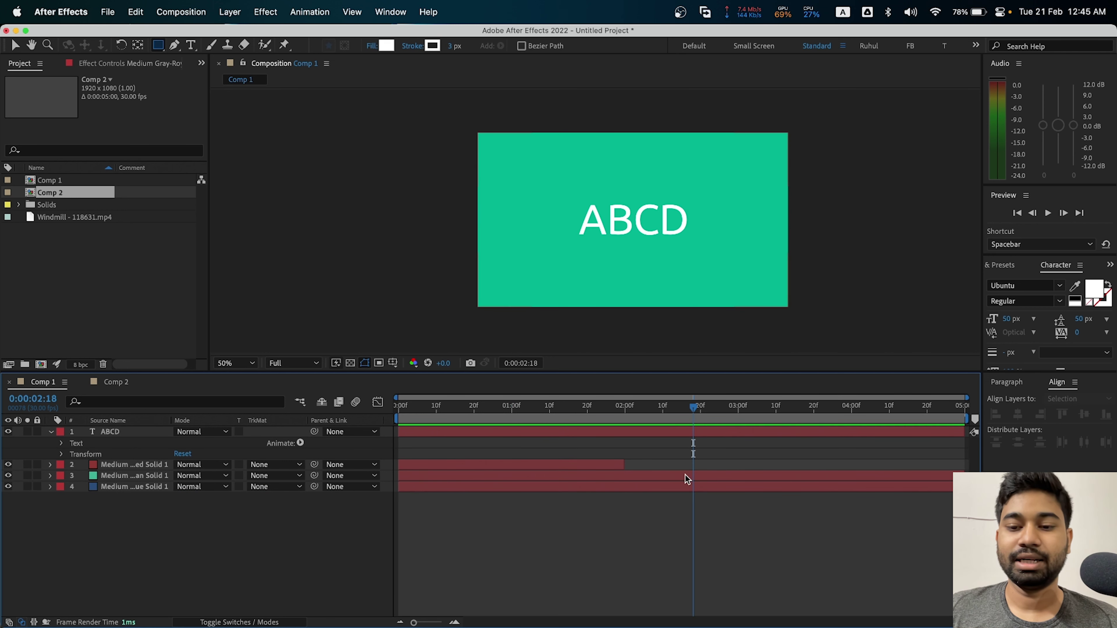
pyautogui.click(686, 476)
pyautogui.moveTo(965, 476); pyautogui.dragTo(738, 473)
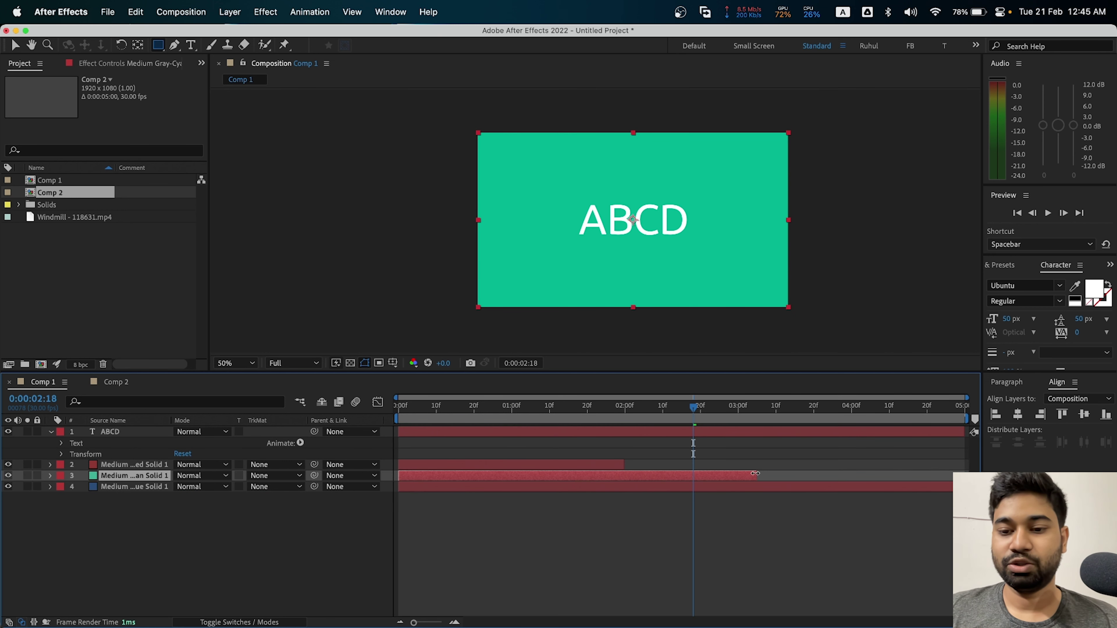
pyautogui.moveTo(647, 407); pyautogui.dragTo(637, 414)
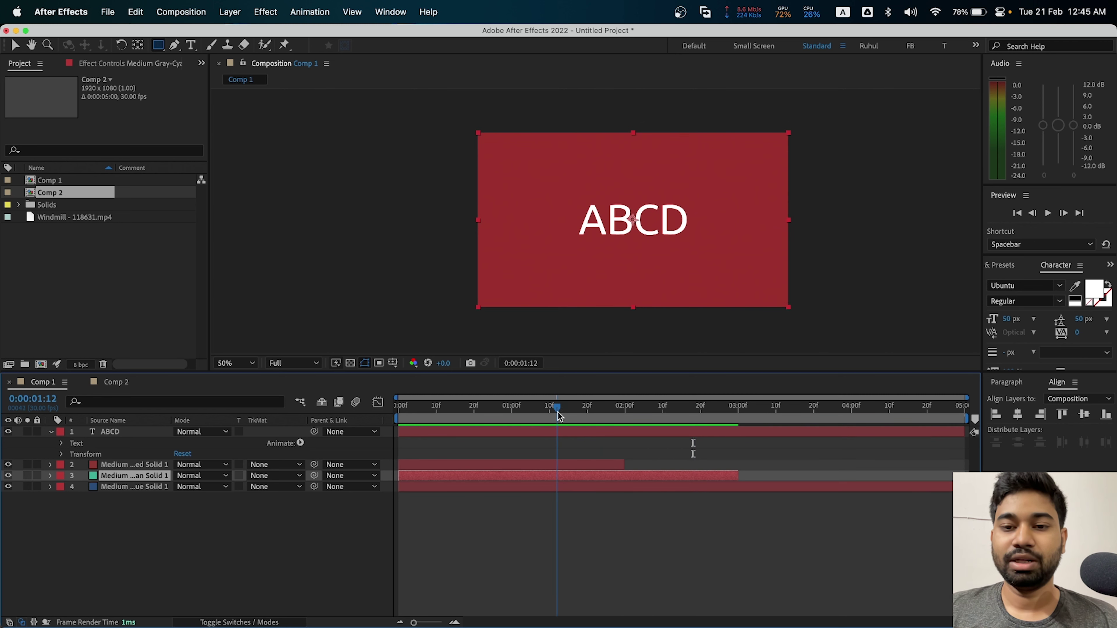
pyautogui.press('space')
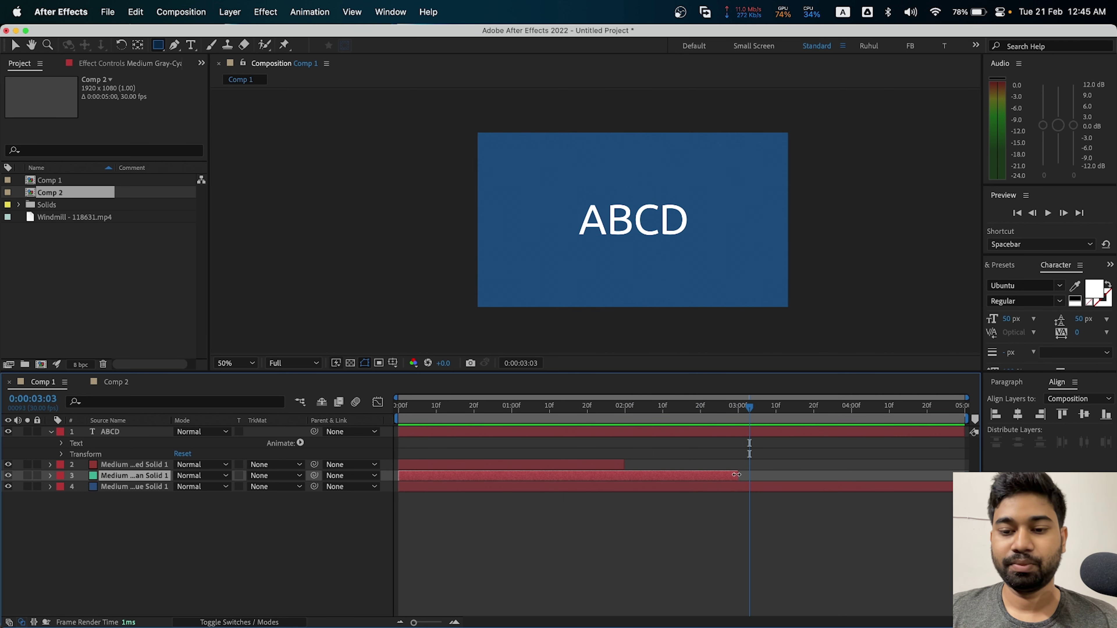
# Step: Refine the green solid's end to about 02:10, just after red ends, previewing the sequence
pyautogui.moveTo(737, 475); pyautogui.dragTo(636, 476)
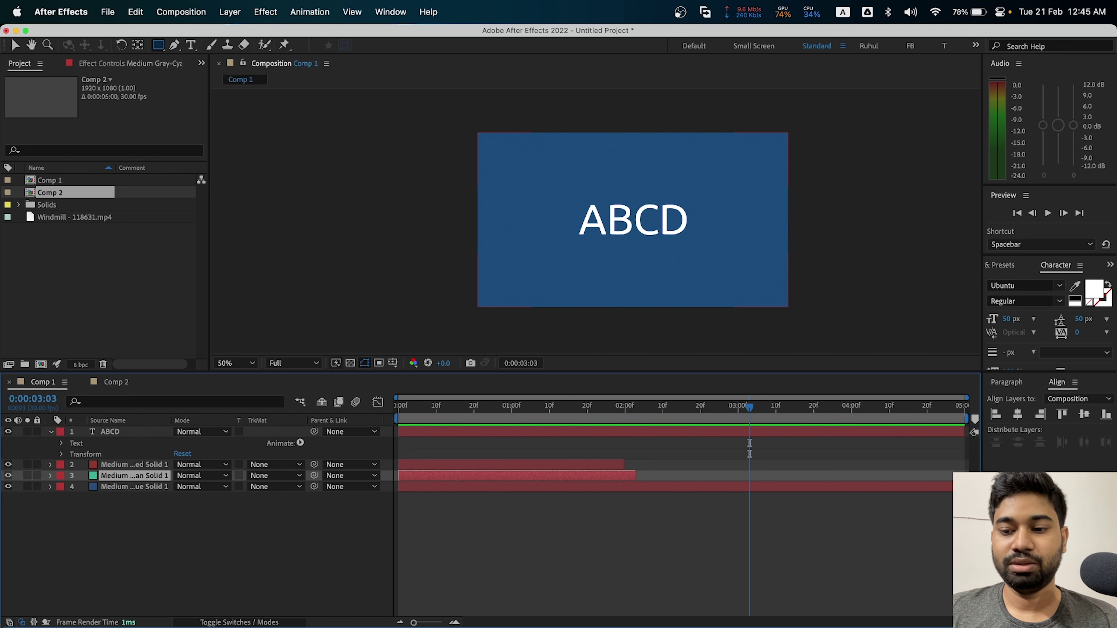
pyautogui.moveTo(618, 410); pyautogui.dragTo(607, 409)
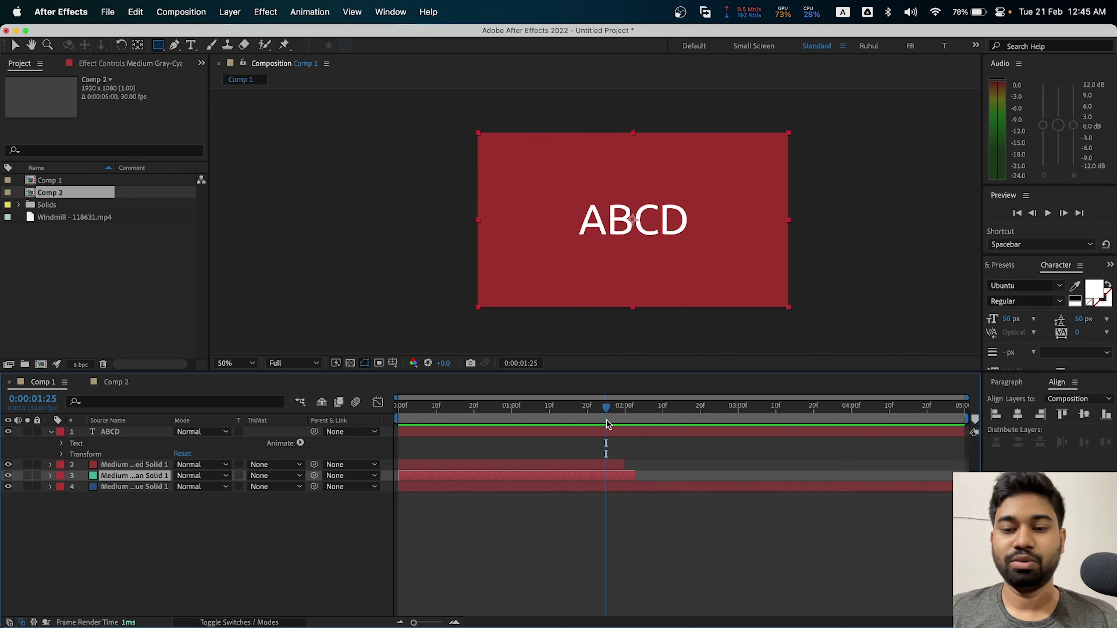
pyautogui.press('space')
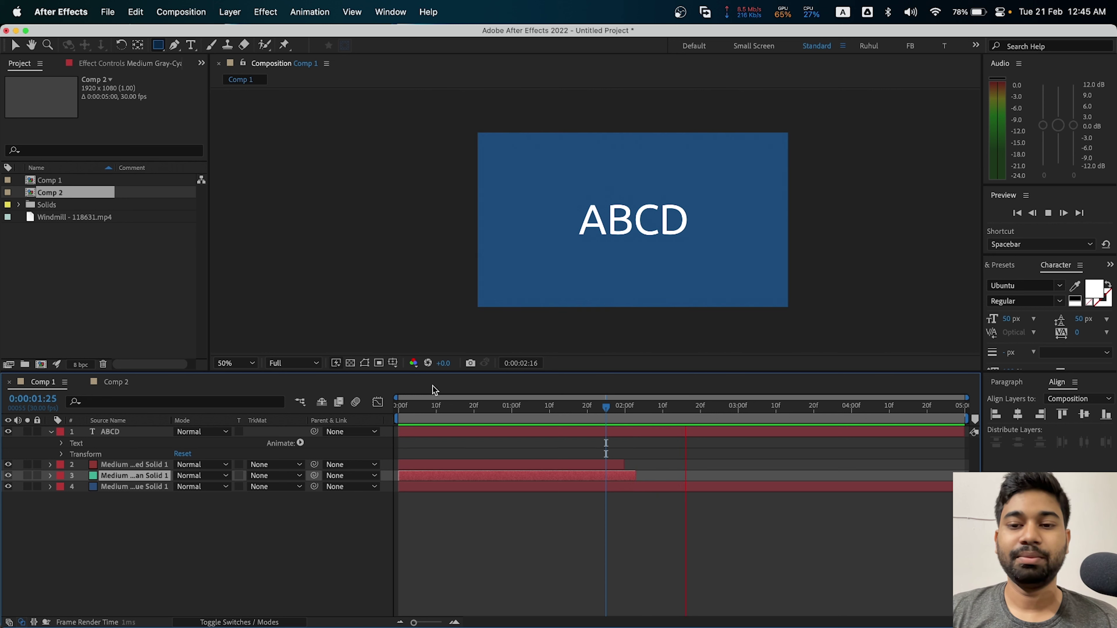
pyautogui.moveTo(607, 407); pyautogui.dragTo(614, 407)
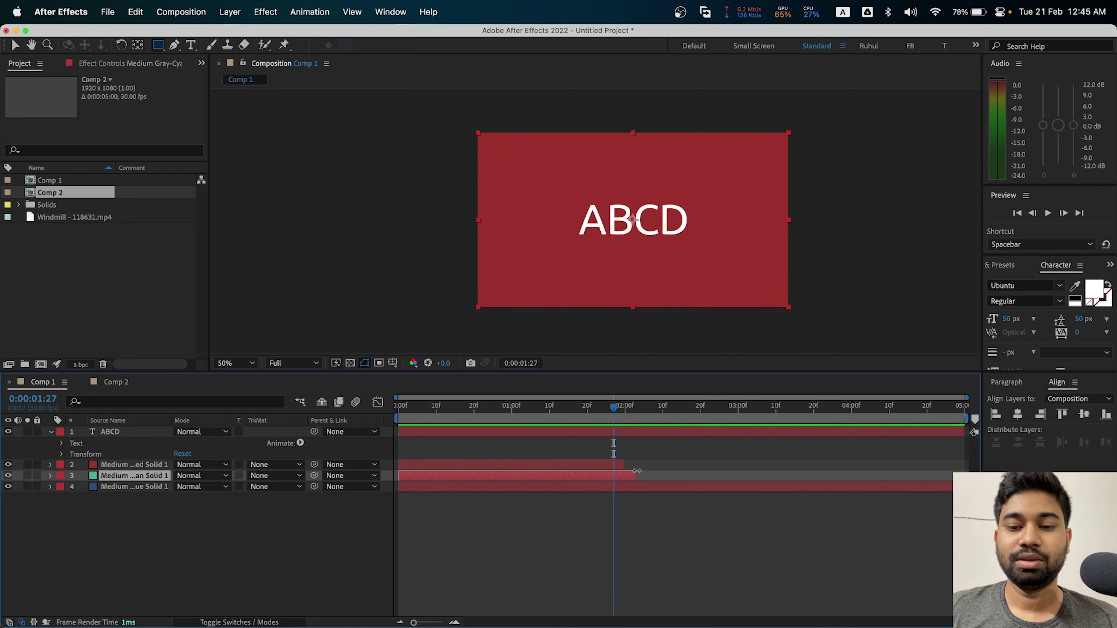
pyautogui.moveTo(636, 476); pyautogui.dragTo(662, 471)
pyautogui.press('space')
pyautogui.click(591, 415)
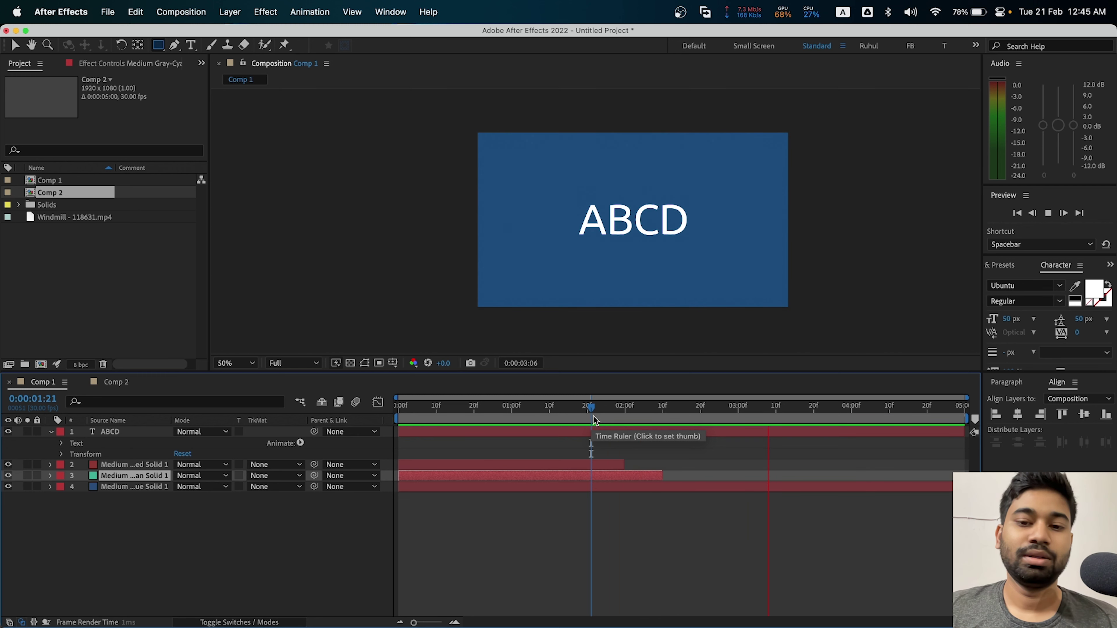
pyautogui.click(630, 418)
pyautogui.moveTo(634, 420); pyautogui.dragTo(656, 440)
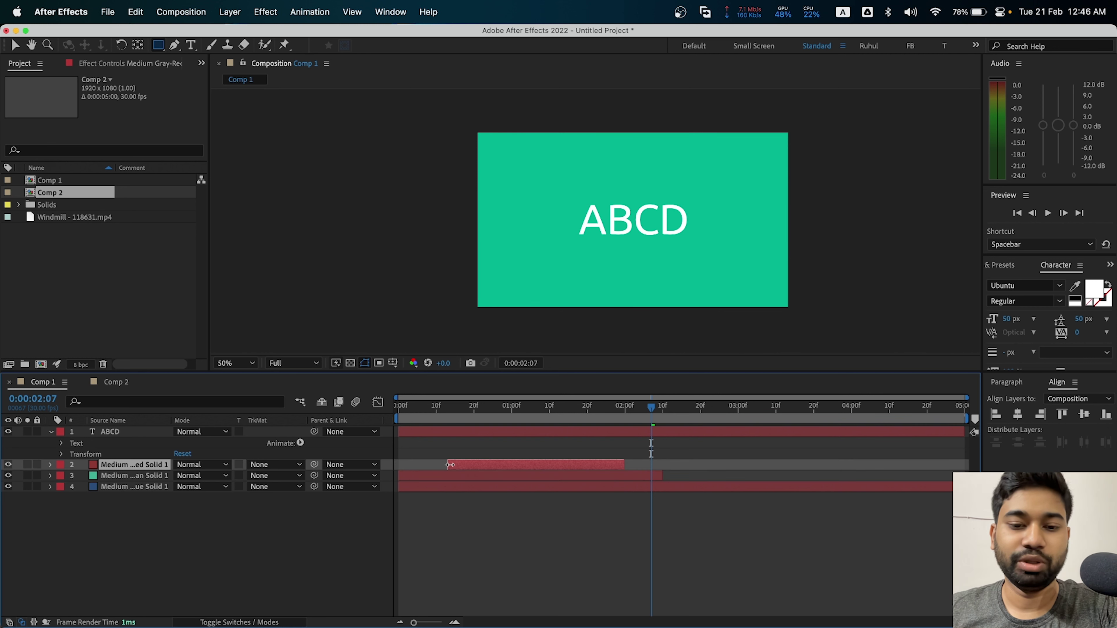
# Step: Move the red solid's in-point to about 01:19 so it runs only until 02:00
pyautogui.moveTo(399, 466); pyautogui.dragTo(584, 466)
pyautogui.click(578, 415)
pyautogui.moveTo(578, 416)
pyautogui.mouseDown()
pyautogui.moveTo(586, 427)
pyautogui.moveTo(689, 437)
pyautogui.mouseUp()
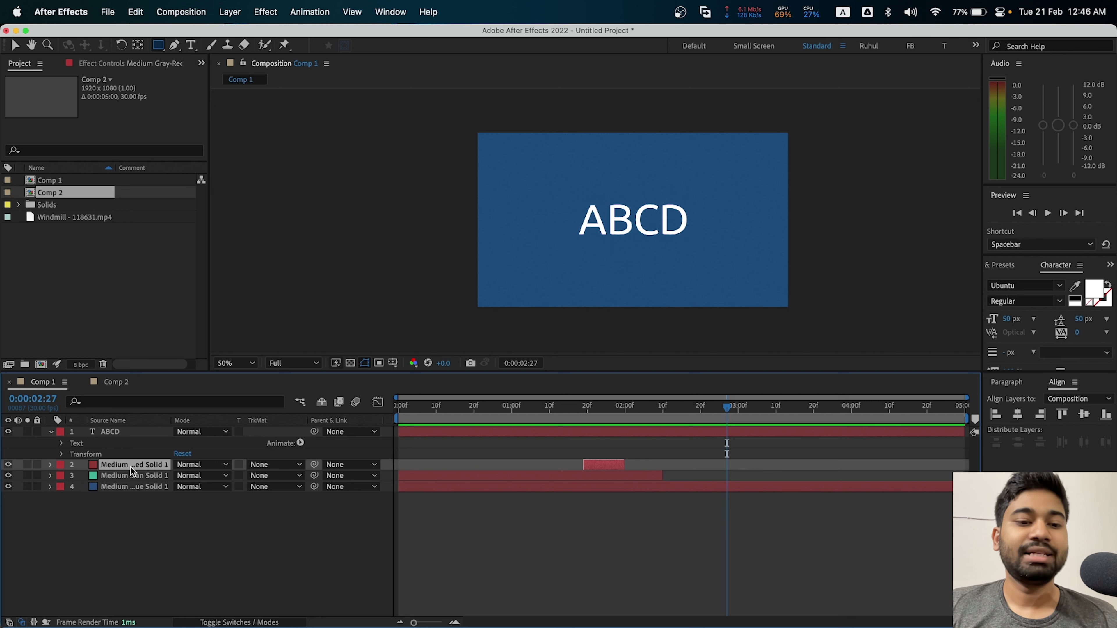
# Step: Enter and exit the red solid's name edit without renaming it, so layer names display
pyautogui.press('Return')
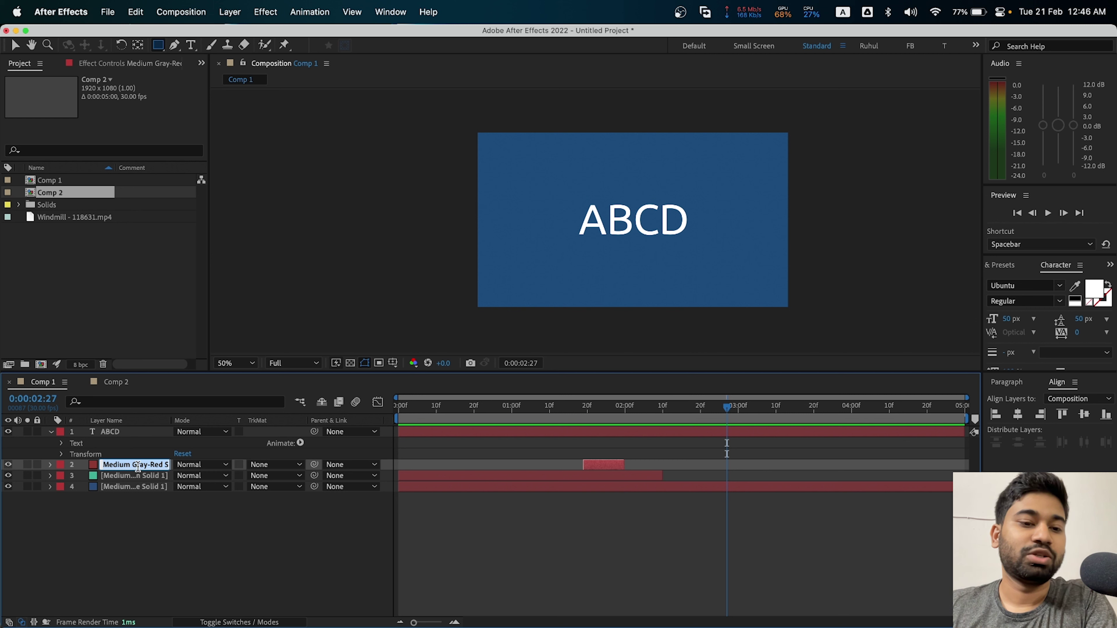
pyautogui.click(138, 467)
pyautogui.press('Return')
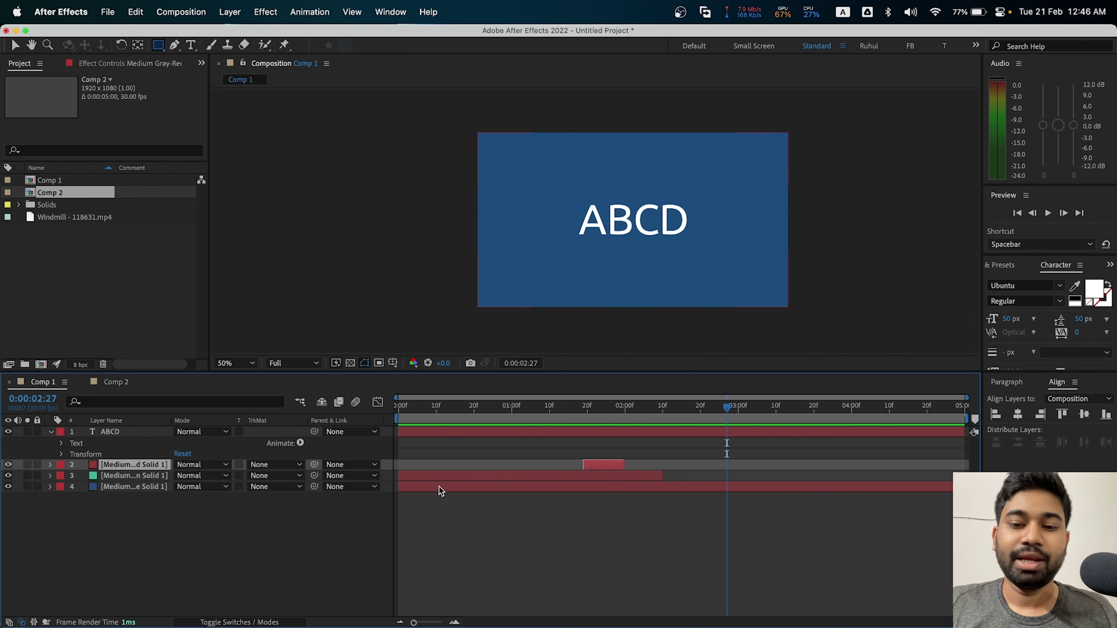
# Step: Select the green and red solids and scrub to 02:14, where ABCD sits over blue
pyautogui.click(105, 478)
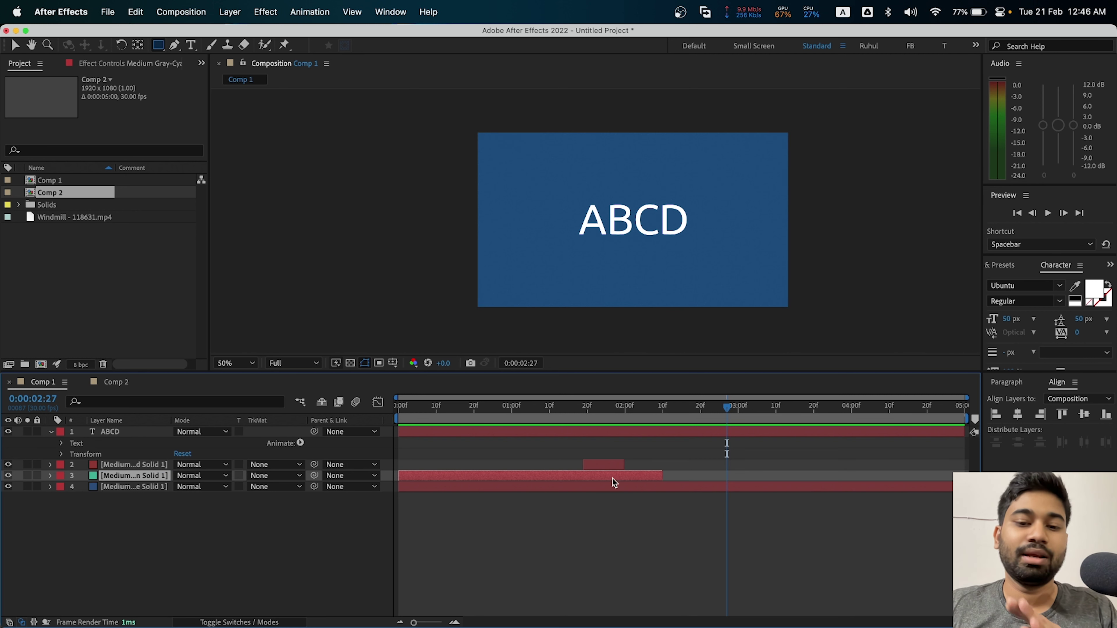
pyautogui.click(604, 463)
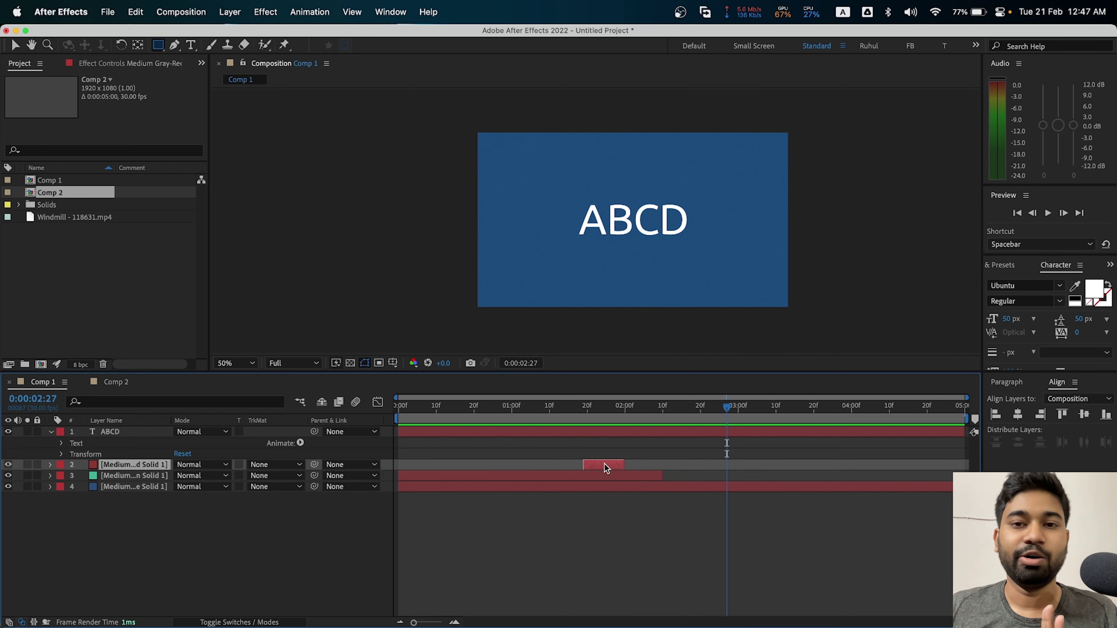
pyautogui.moveTo(652, 404); pyautogui.dragTo(811, 407)
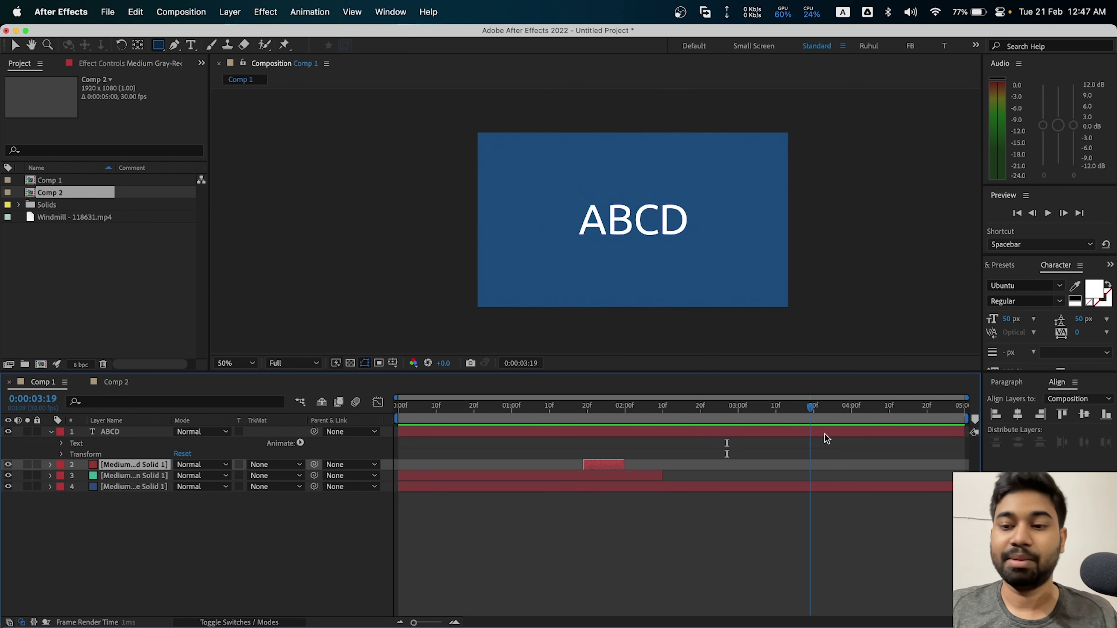
pyautogui.click(678, 406)
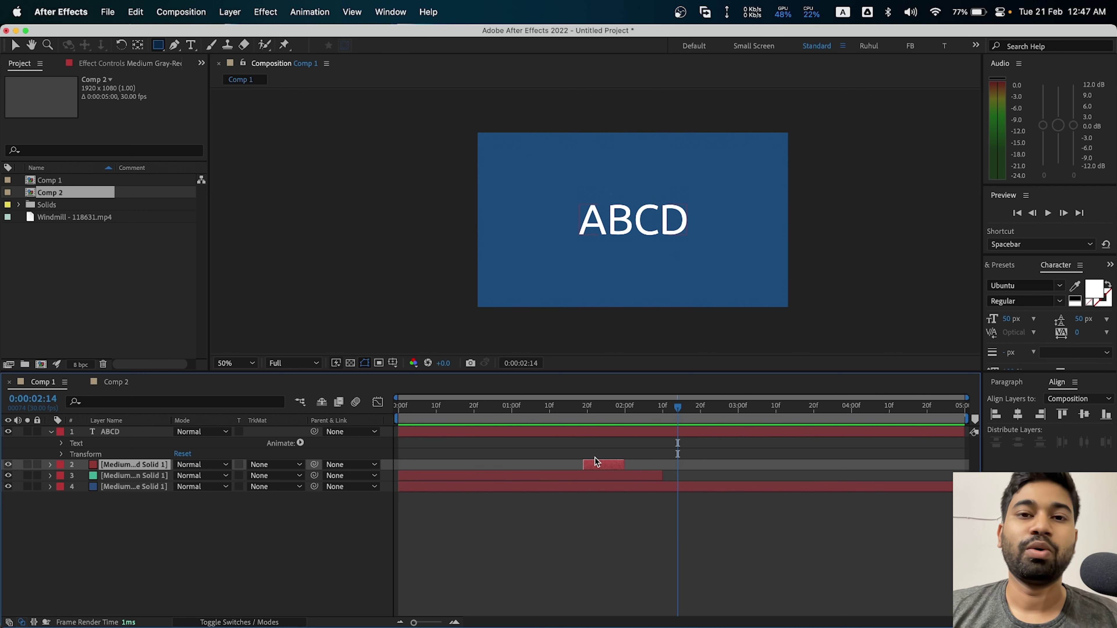